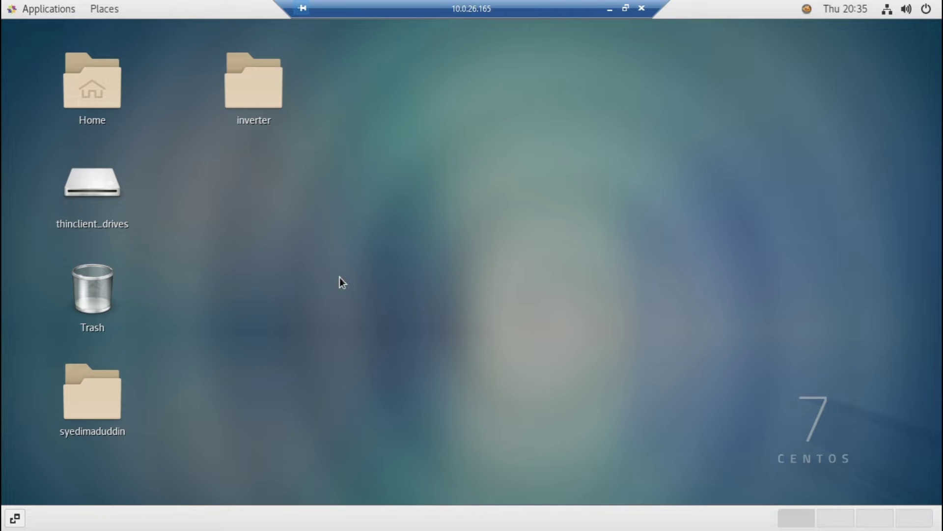
Step: Open a terminal inside the inverter project folder
{"action": "double_click", "coordinate": [255, 82]}
{"action": "right_click", "coordinate": [246, 149]}
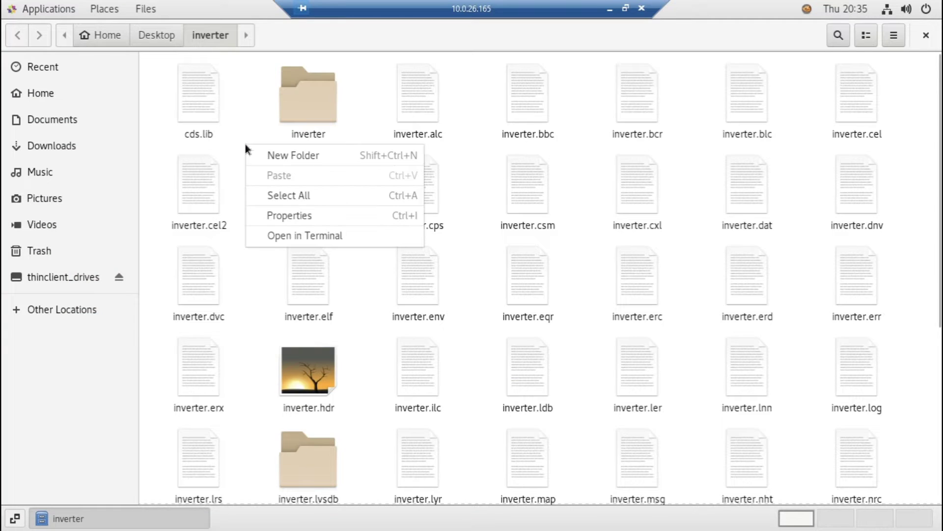
{"action": "left_click", "coordinate": [274, 235]}
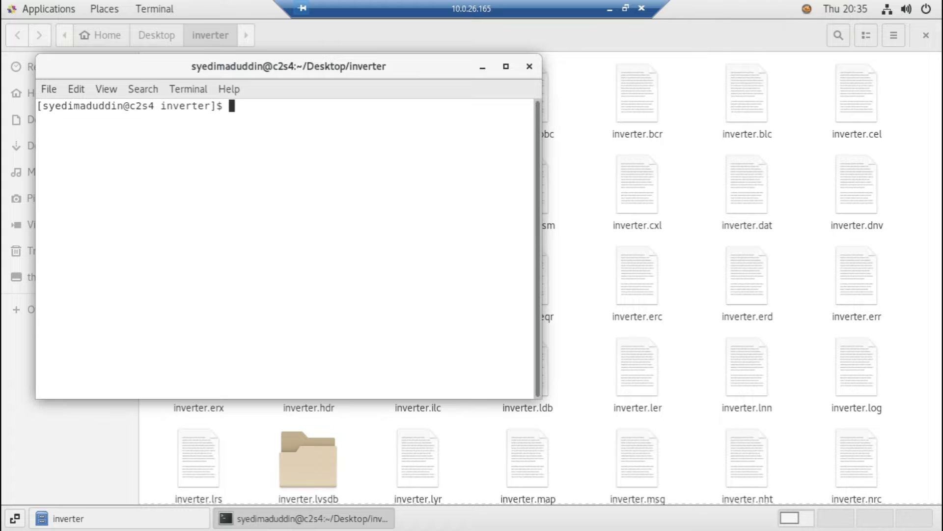
Step: Start csh, source the Cadence cshrc from history, and launch 'virtuoso &'
{"action": "type", "text": "csh"}
{"action": "key", "text": "Return"}
{"action": "key", "text": "Up"}
{"action": "key", "text": "Up"}
{"action": "key", "text": "Return"}
{"action": "key", "text": "Up"}
{"action": "key", "text": "Up"}
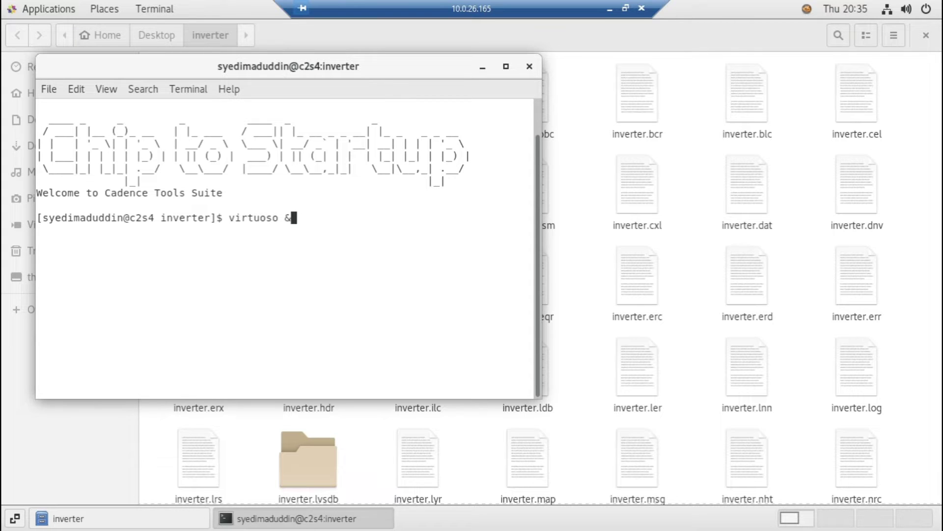
{"action": "key", "text": "Return"}
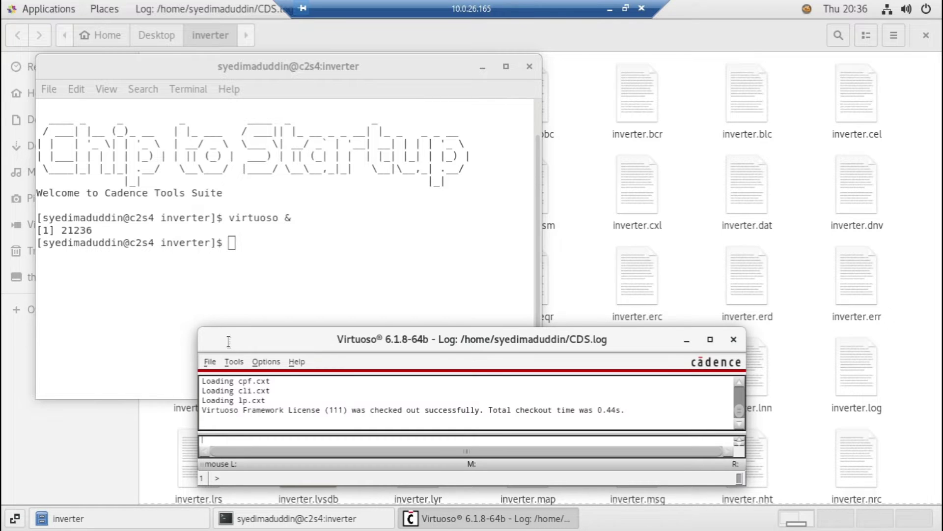
Step: Start a new cellview with library test, cell inverter_tb and type config
{"action": "left_click", "coordinate": [213, 362]}
{"action": "mouse_move", "coordinate": [239, 114]}
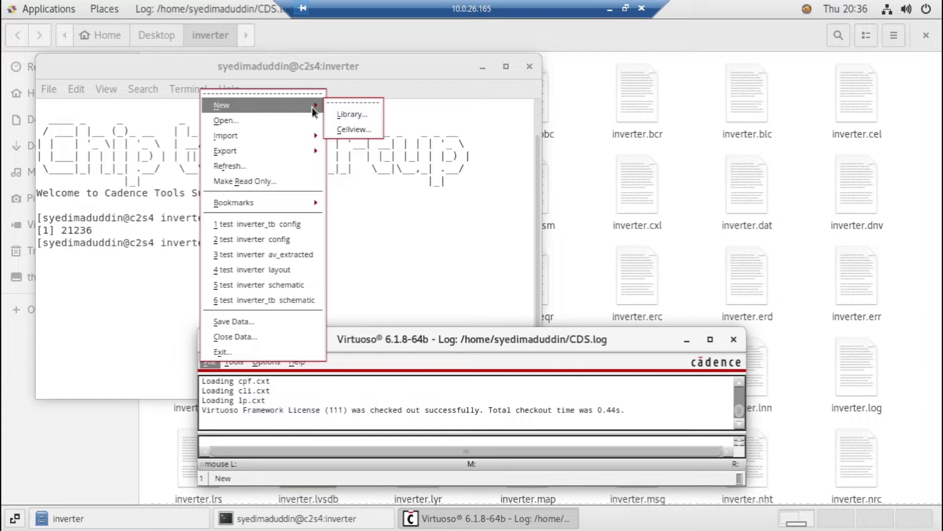
{"action": "left_click", "coordinate": [343, 130]}
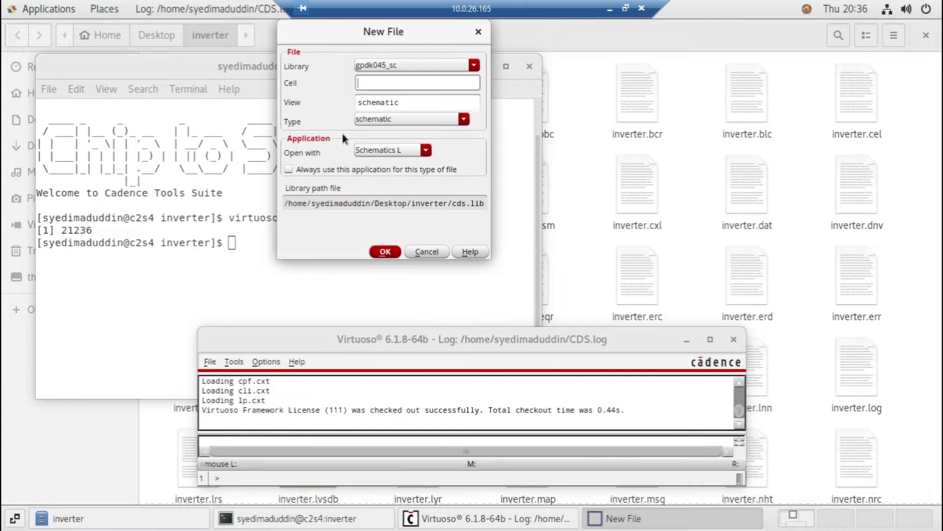
{"action": "left_click", "coordinate": [402, 64]}
{"action": "left_click", "coordinate": [377, 127]}
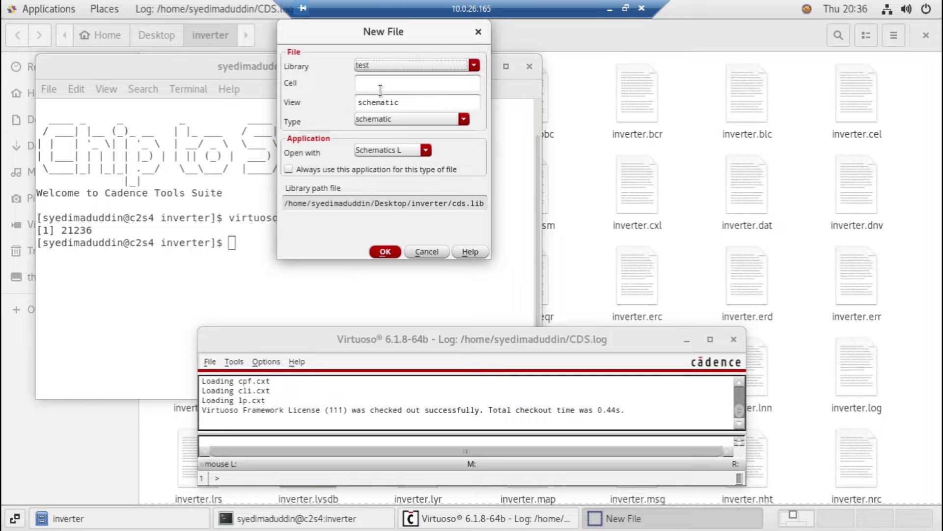
{"action": "left_click", "coordinate": [378, 89]}
{"action": "type", "text": "inverter"}
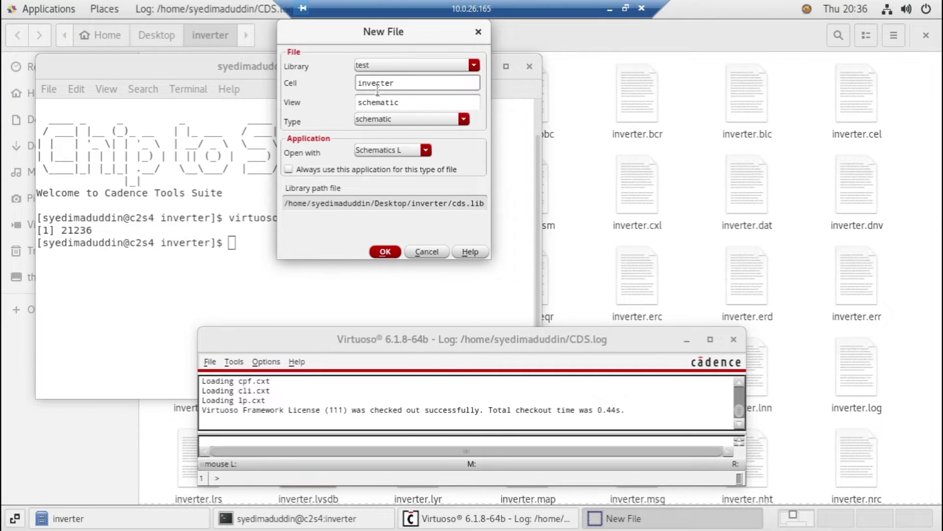
{"action": "type", "text": "_tb"}
{"action": "left_click", "coordinate": [376, 118]}
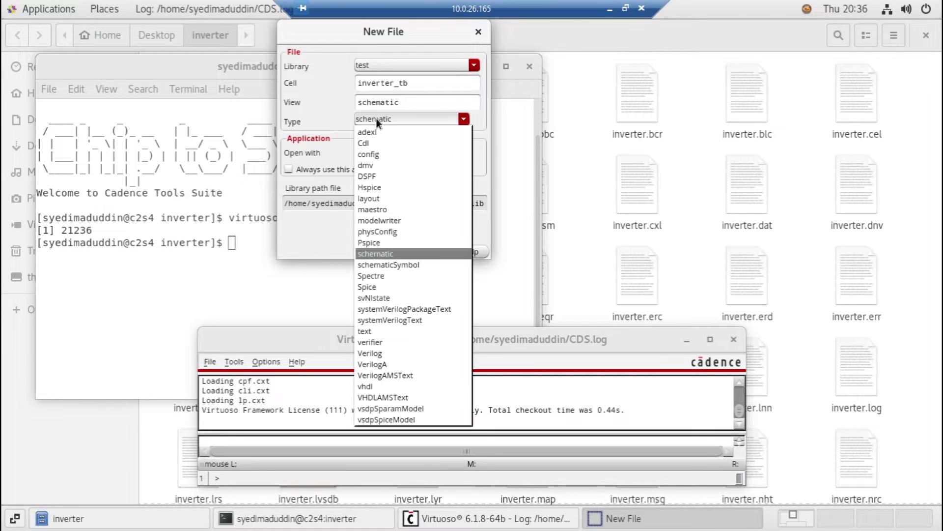
{"action": "left_click", "coordinate": [369, 154]}
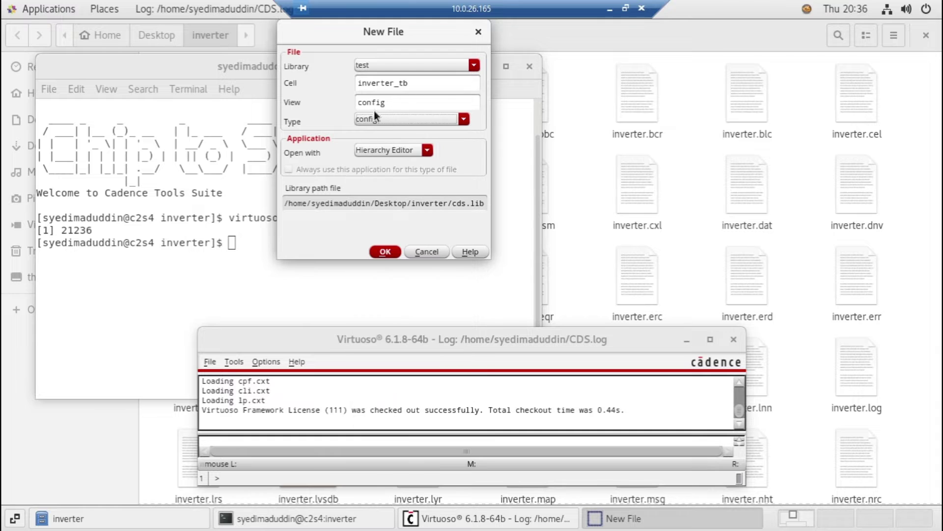
Step: Confirm creating and overwriting the config, and set the top-cell library to test
{"action": "left_click", "coordinate": [384, 253]}
{"action": "left_click", "coordinate": [423, 254]}
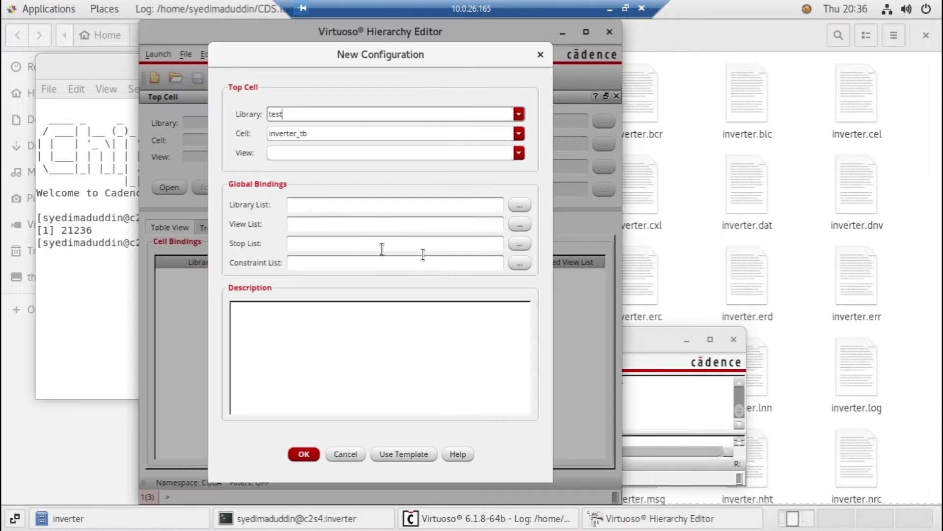
{"action": "left_click", "coordinate": [522, 117]}
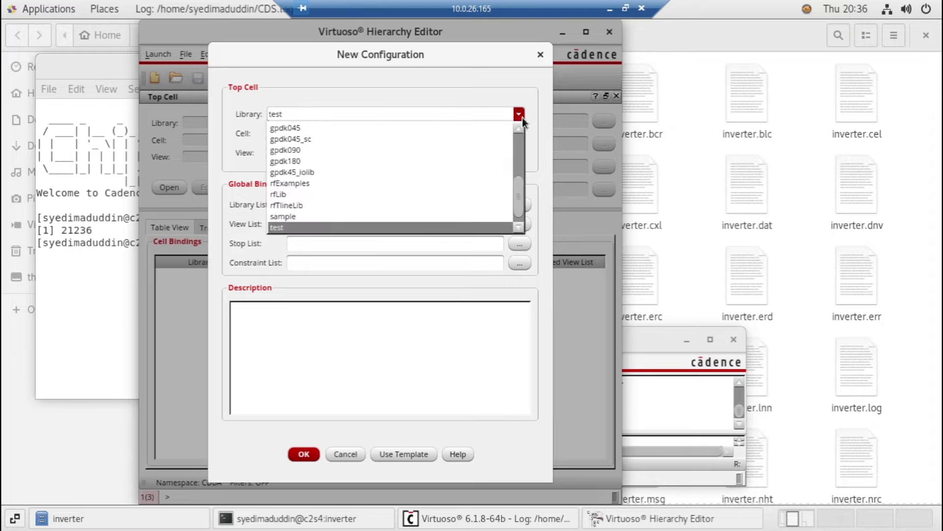
{"action": "scroll", "coordinate": [294, 193], "scroll_direction": "down", "scroll_amount": 1}
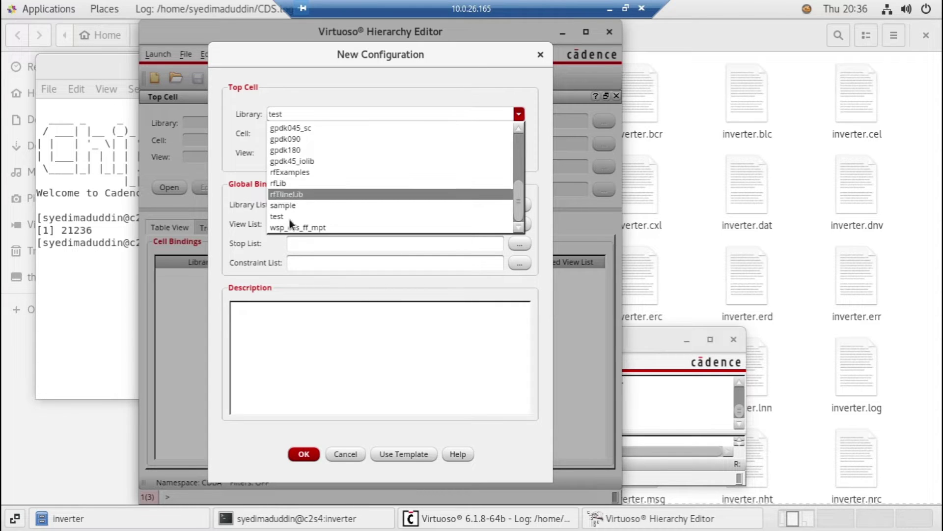
{"action": "left_click", "coordinate": [287, 215]}
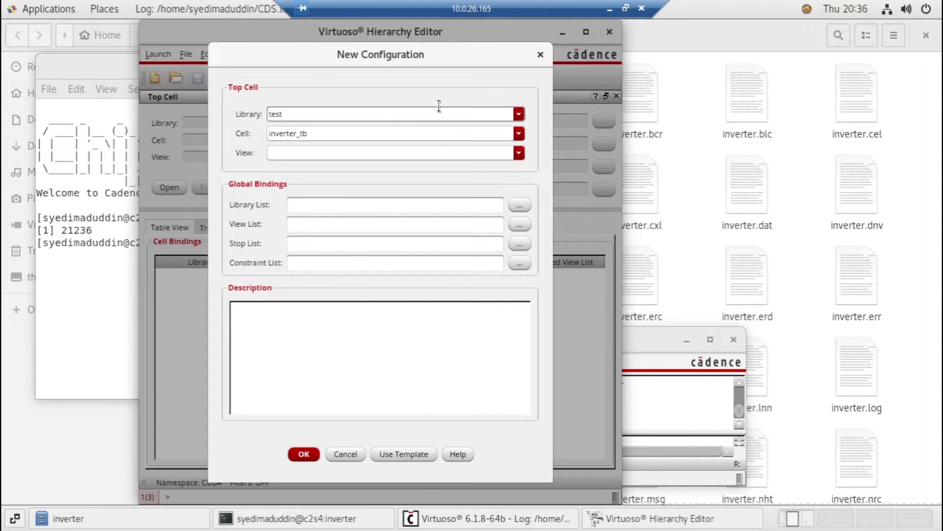
{"action": "left_click", "coordinate": [519, 153]}
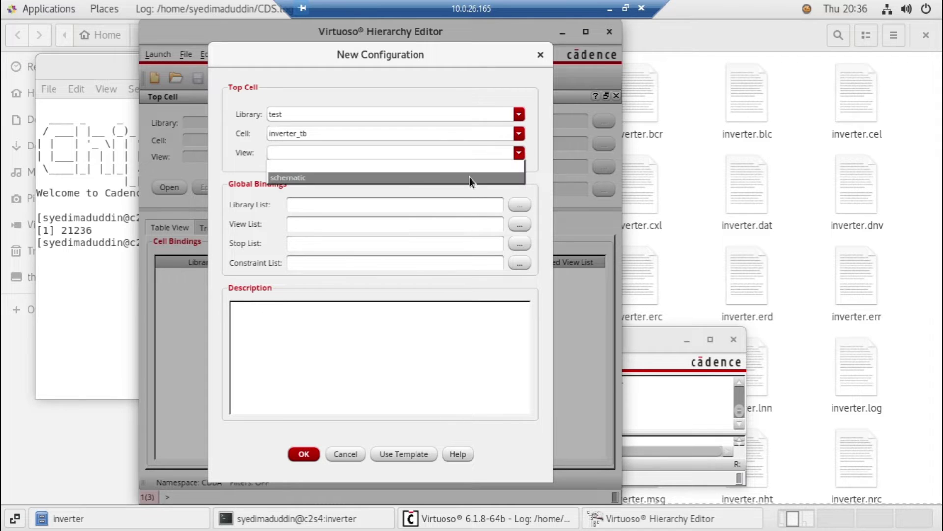
{"action": "left_click", "coordinate": [432, 239]}
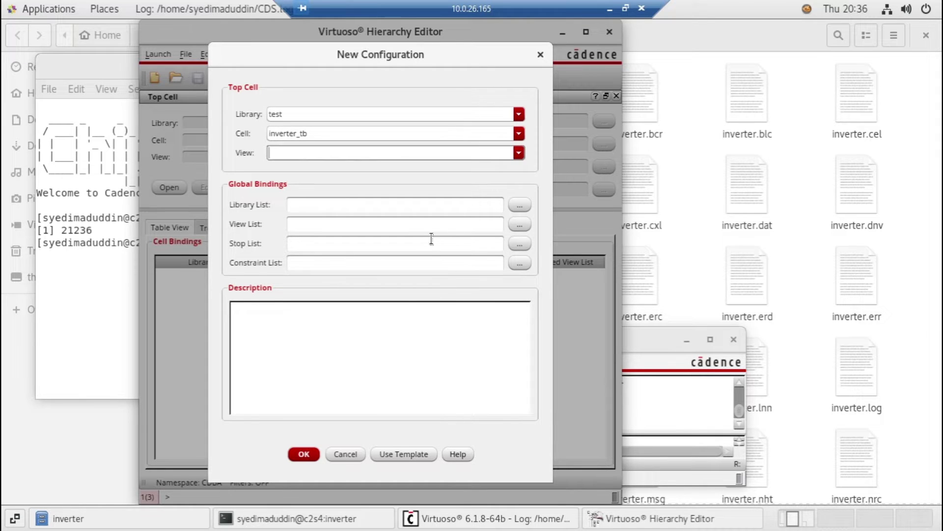
Step: Apply the spectre template and remove myLib from the library list
{"action": "left_click", "coordinate": [397, 447]}
{"action": "left_click", "coordinate": [366, 248]}
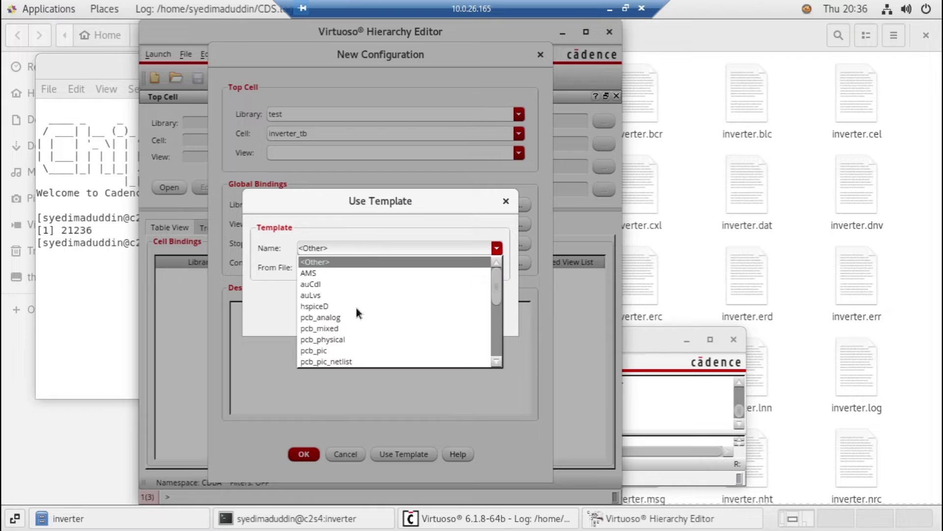
{"action": "scroll", "coordinate": [354, 317], "scroll_direction": "down", "scroll_amount": 5}
{"action": "left_click", "coordinate": [313, 307]}
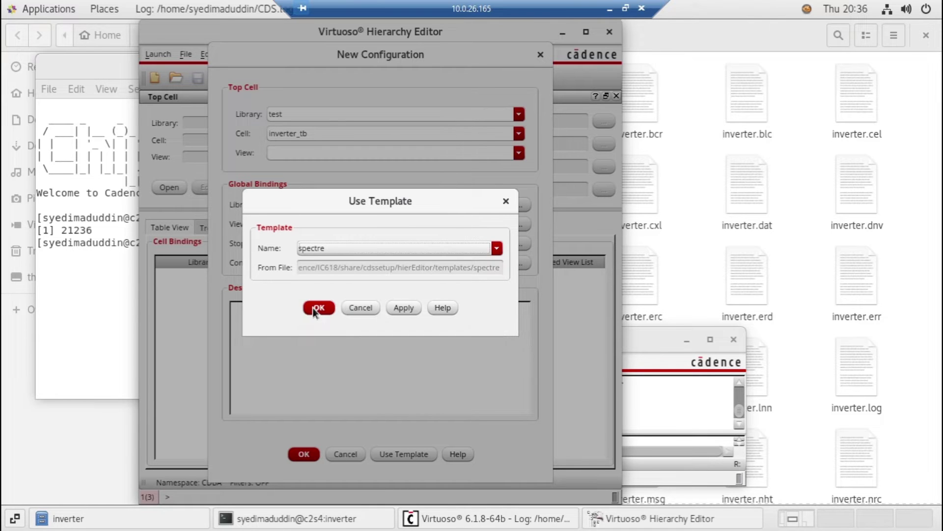
{"action": "left_click", "coordinate": [315, 307]}
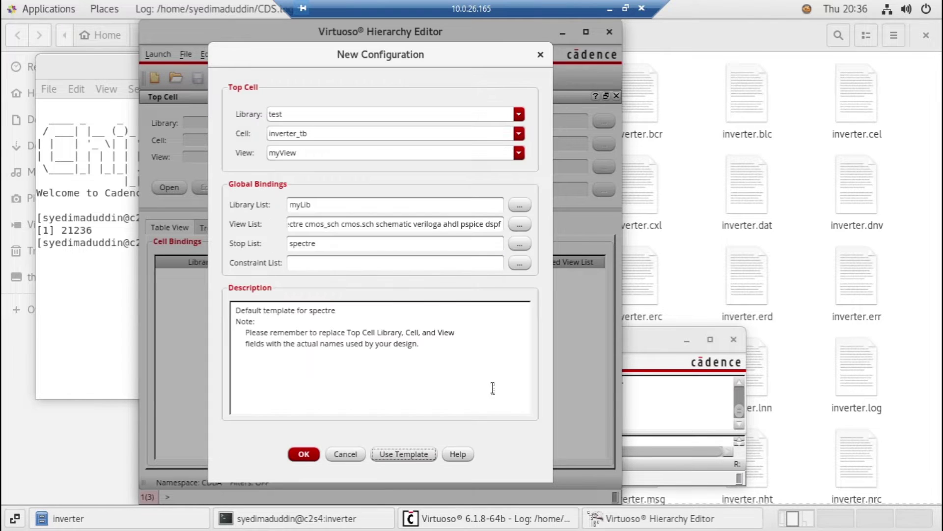
{"action": "left_click", "coordinate": [433, 209]}
{"action": "left_click_drag", "start_coordinate": [304, 205], "coordinate": [283, 221]}
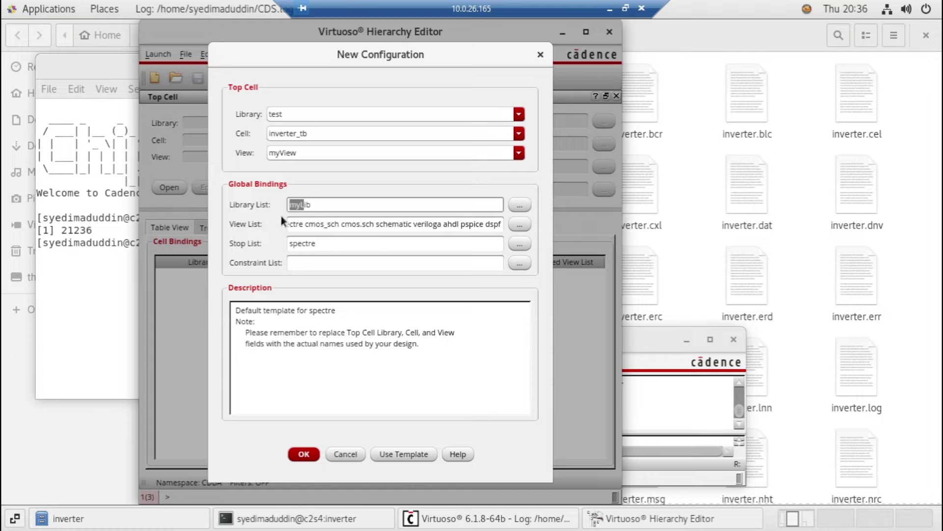
{"action": "double_click", "coordinate": [344, 205]}
{"action": "key", "text": "BackSpace"}
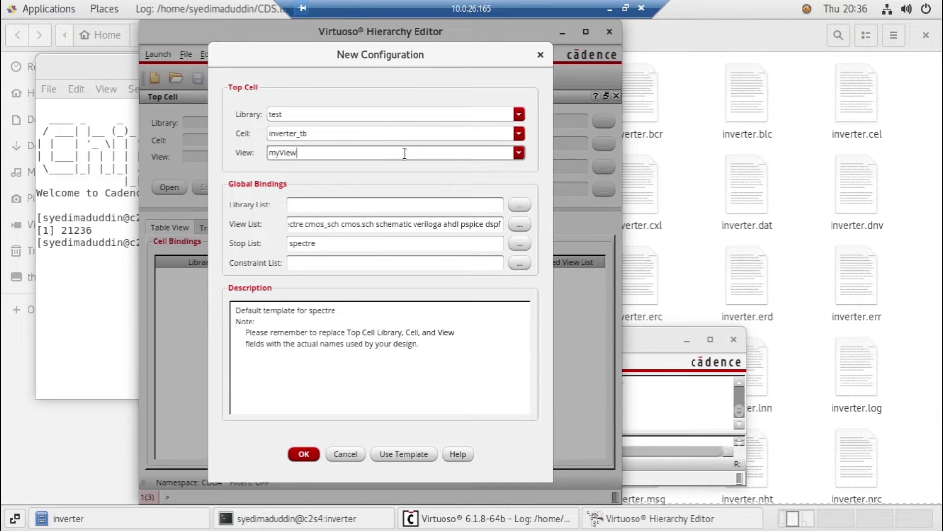
Step: Set schematic as the top view, inspect the Tree View, and save the config
{"action": "left_click", "coordinate": [518, 153]}
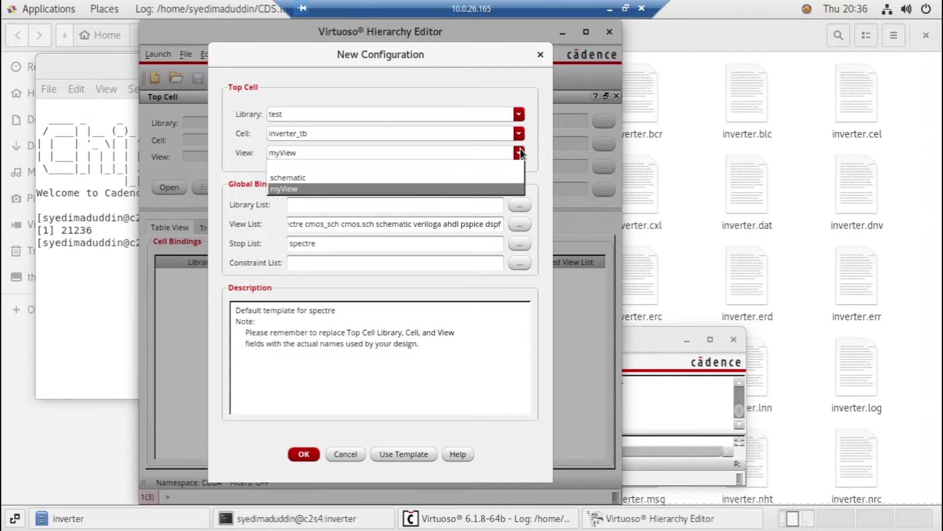
{"action": "left_click", "coordinate": [323, 178]}
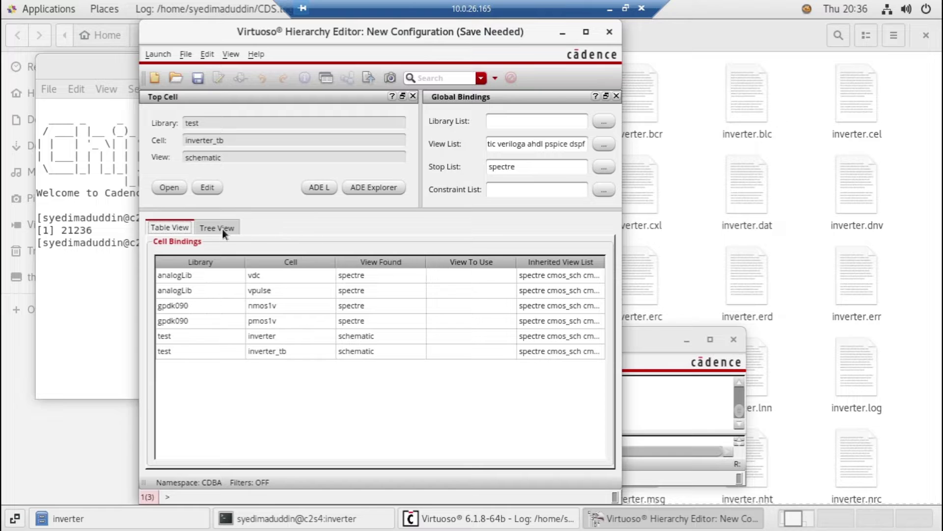
{"action": "left_click", "coordinate": [222, 229]}
{"action": "left_click", "coordinate": [177, 286]}
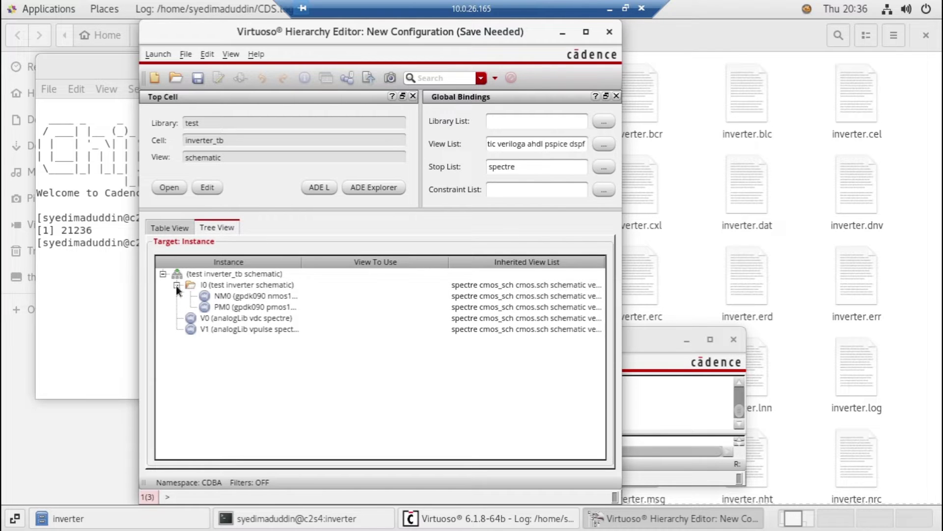
{"action": "left_click", "coordinate": [176, 285]}
{"action": "left_click", "coordinate": [198, 79]}
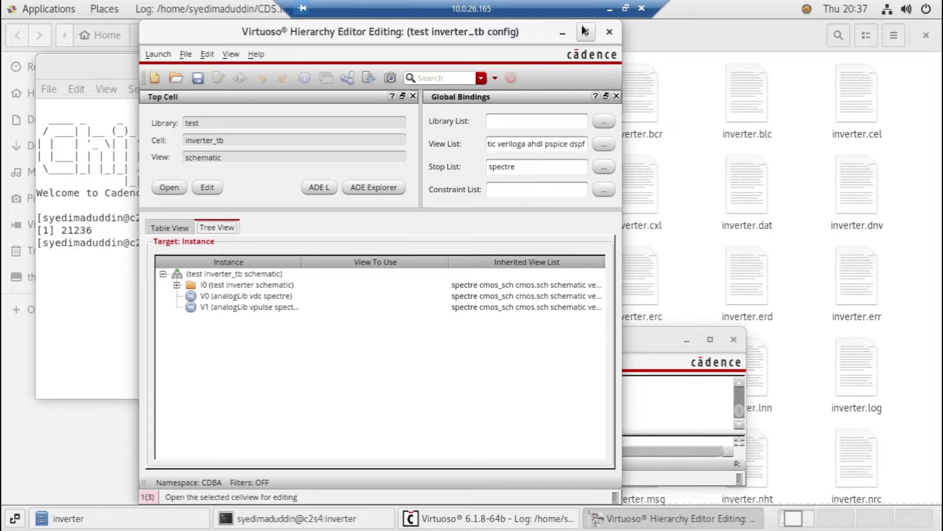
Step: Close the Hierarchy Editor and reopen the inverter_tb config view from the test library
{"action": "left_click", "coordinate": [609, 32]}
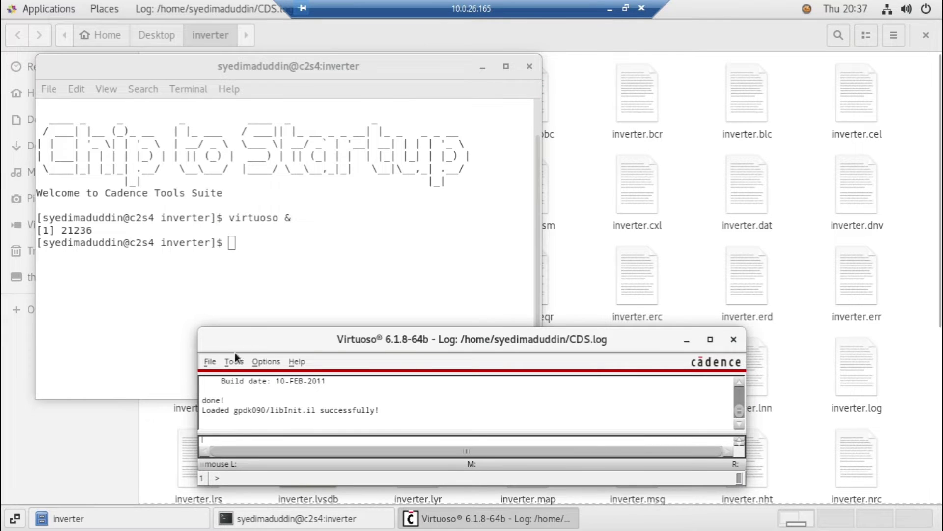
{"action": "left_click", "coordinate": [210, 362]}
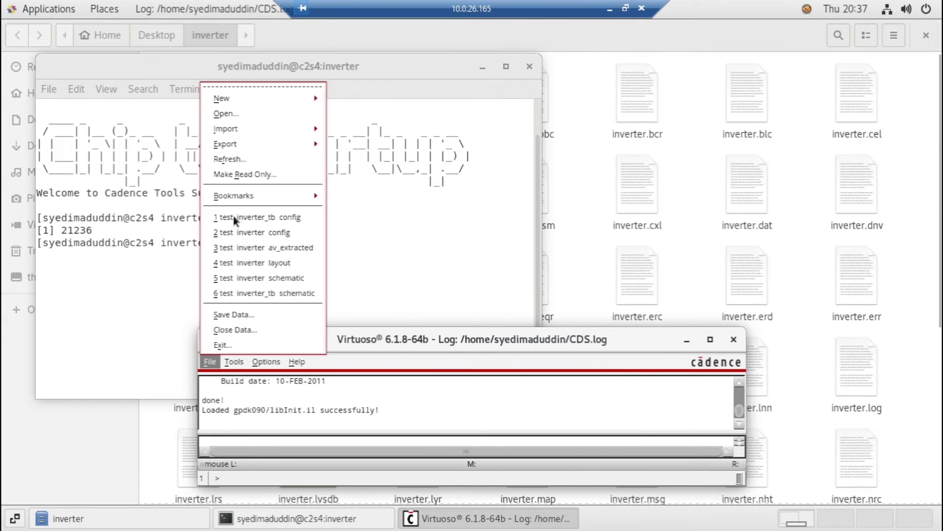
{"action": "left_click", "coordinate": [264, 110]}
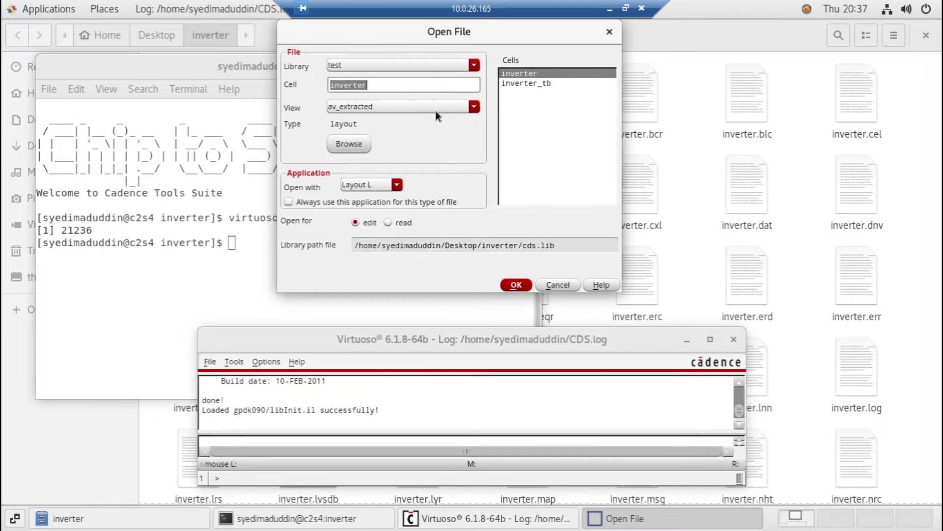
{"action": "left_click", "coordinate": [512, 83]}
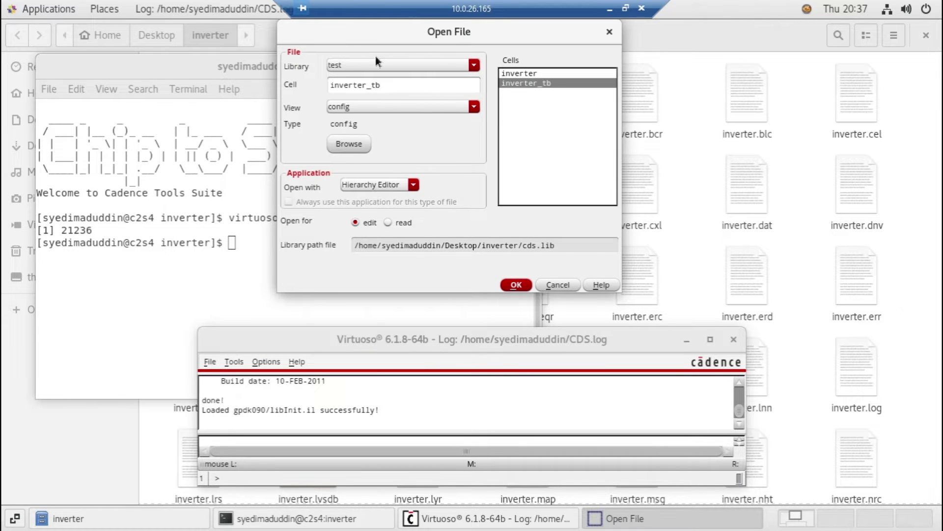
{"action": "left_click", "coordinate": [516, 285]}
{"action": "left_click", "coordinate": [448, 117]}
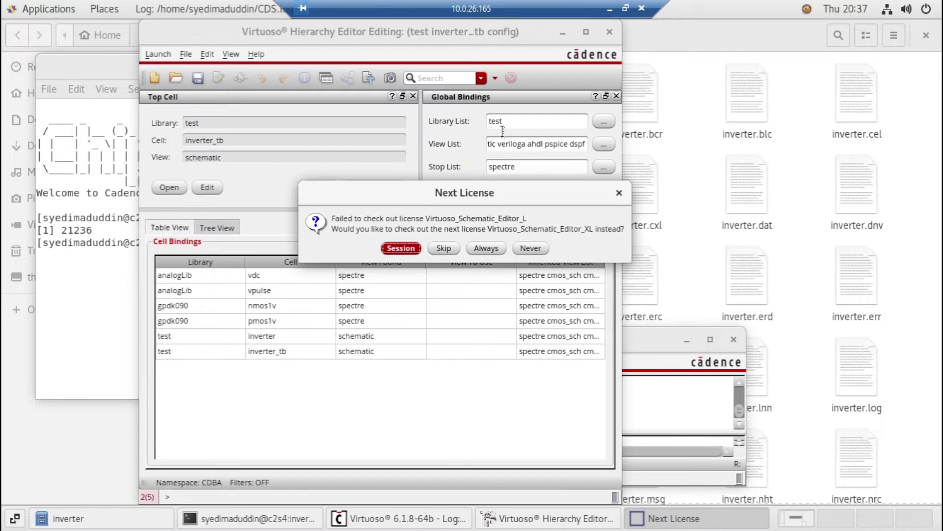
Step: Dismiss the license prompt, maximize the schematic window, and fit the schematic
{"action": "left_click", "coordinate": [401, 248]}
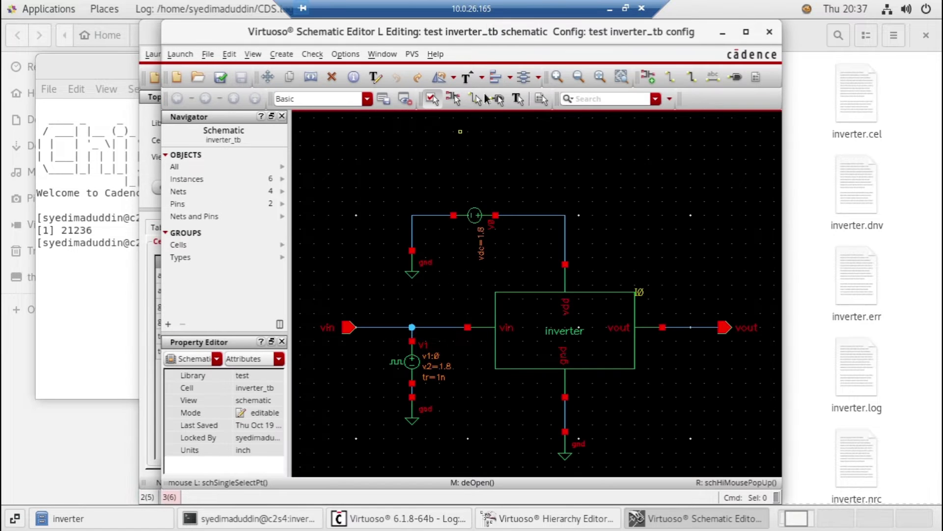
{"action": "double_click", "coordinate": [526, 31]}
{"action": "key", "text": "f"}
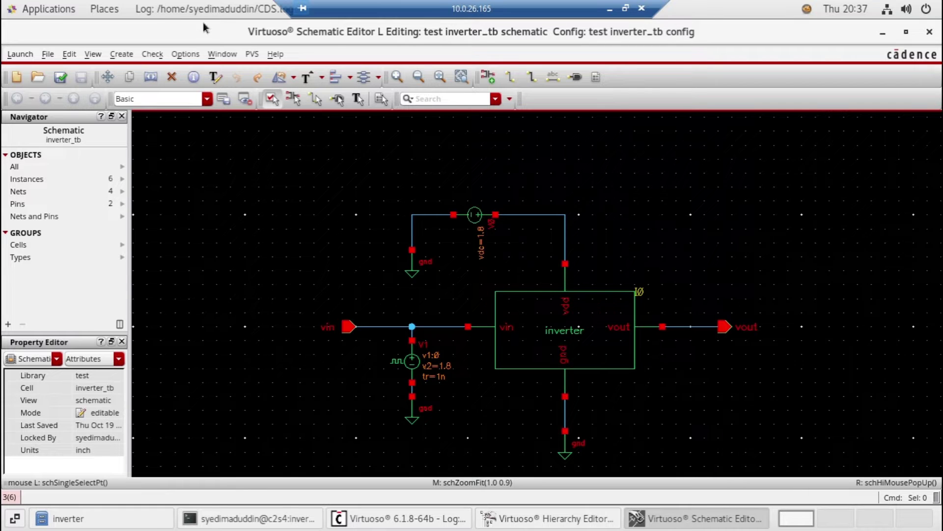
Step: Launch ADE L for the testbench, accepting the alternative license prompts
{"action": "left_click", "coordinate": [19, 54]}
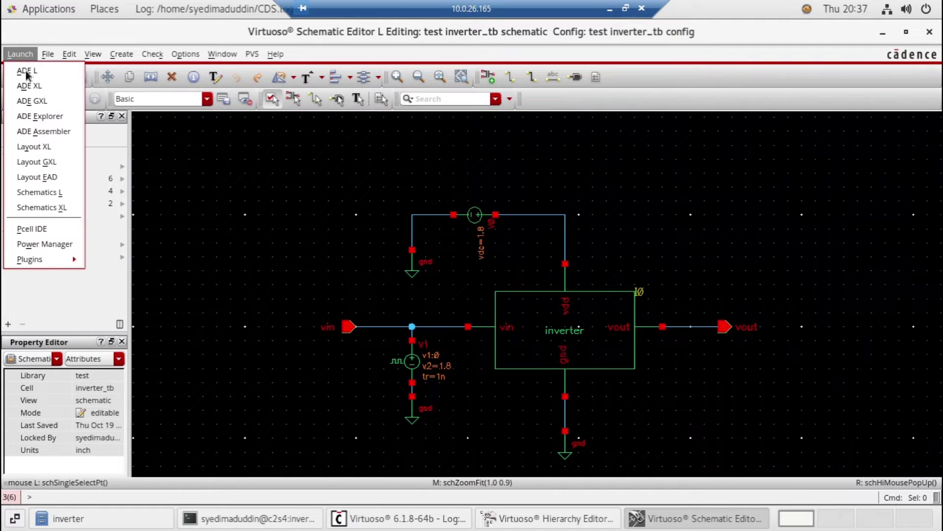
{"action": "left_click", "coordinate": [27, 71]}
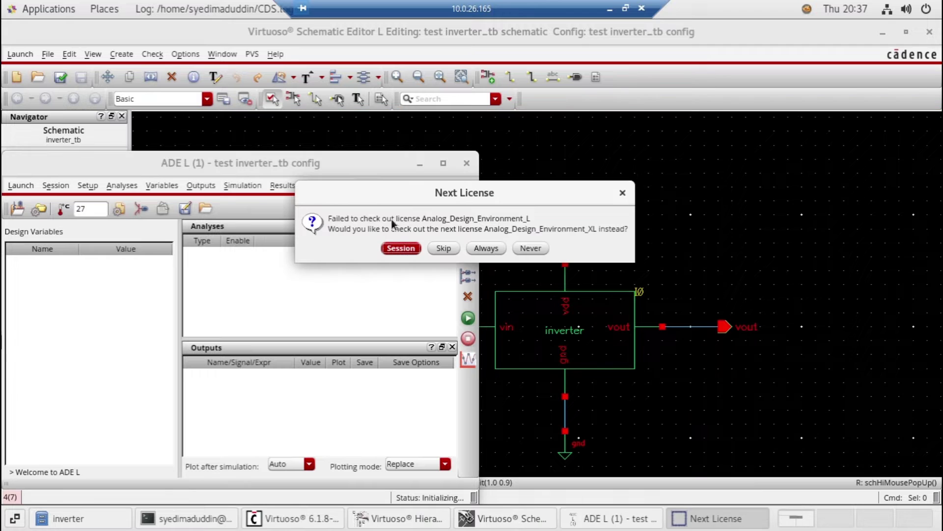
{"action": "left_click", "coordinate": [394, 248]}
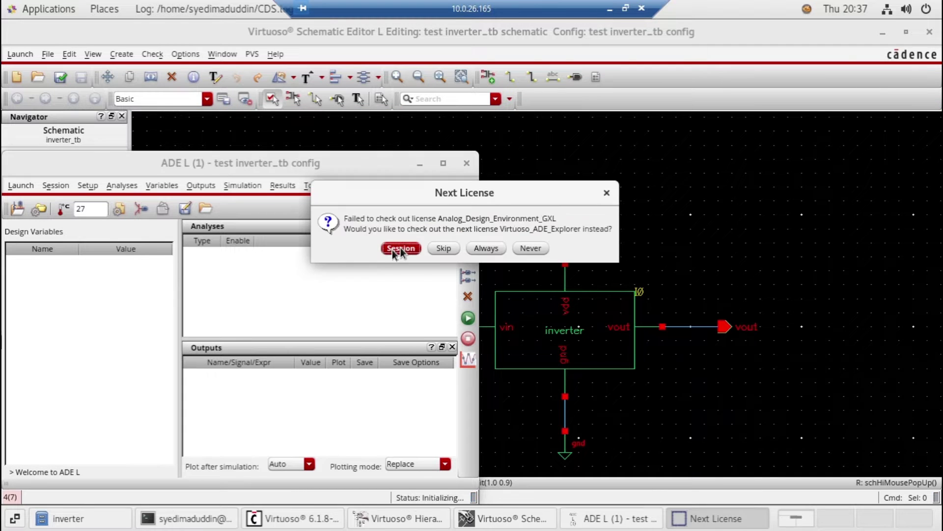
{"action": "left_click", "coordinate": [393, 248]}
{"action": "left_click", "coordinate": [694, 498]}
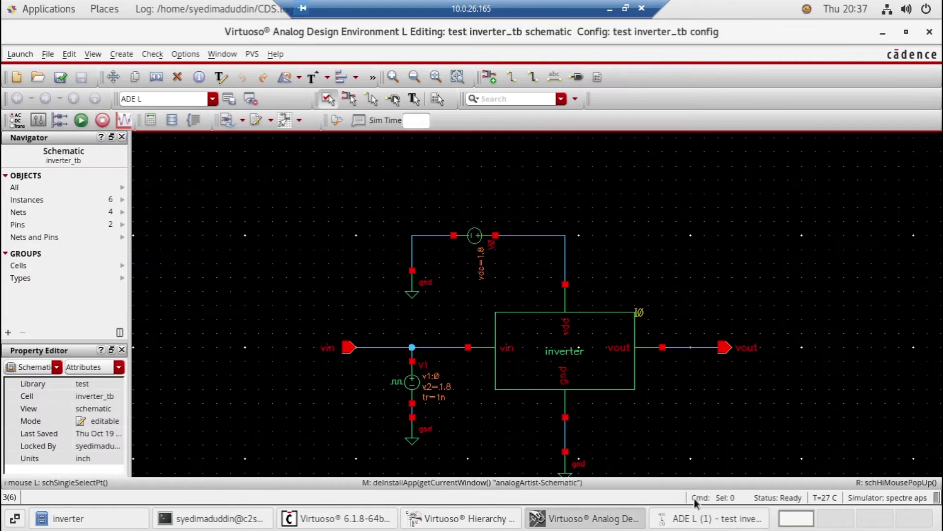
{"action": "left_click", "coordinate": [690, 522]}
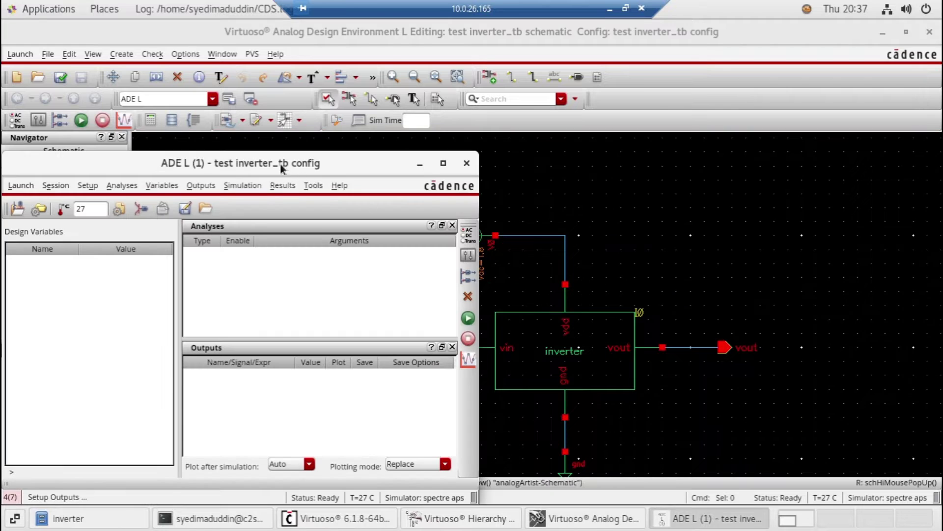
Step: Add a transient analysis with stop time 100n and moderate accuracy
{"action": "left_click_drag", "start_coordinate": [280, 163], "coordinate": [453, 98]}
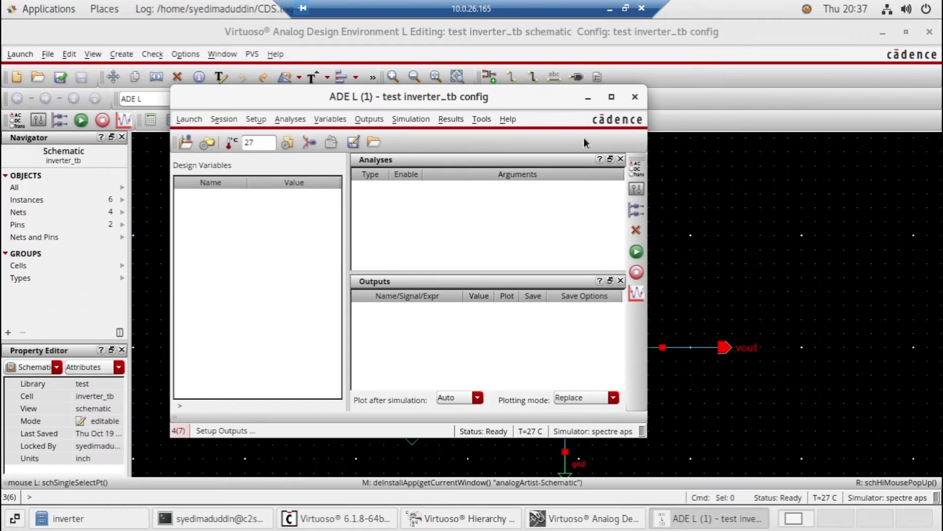
{"action": "left_click", "coordinate": [636, 168]}
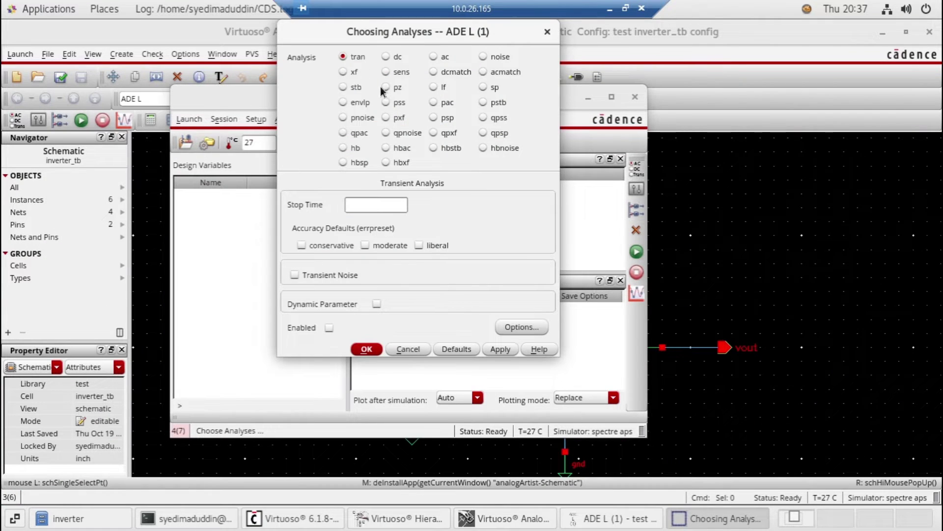
{"action": "type", "text": "100n"}
{"action": "left_click", "coordinate": [365, 245]}
{"action": "left_click", "coordinate": [496, 349]}
Step: Set up a DC analysis saving the operating point, sweeping V1's dc from 0 to 1.8
{"action": "left_click", "coordinate": [390, 58]}
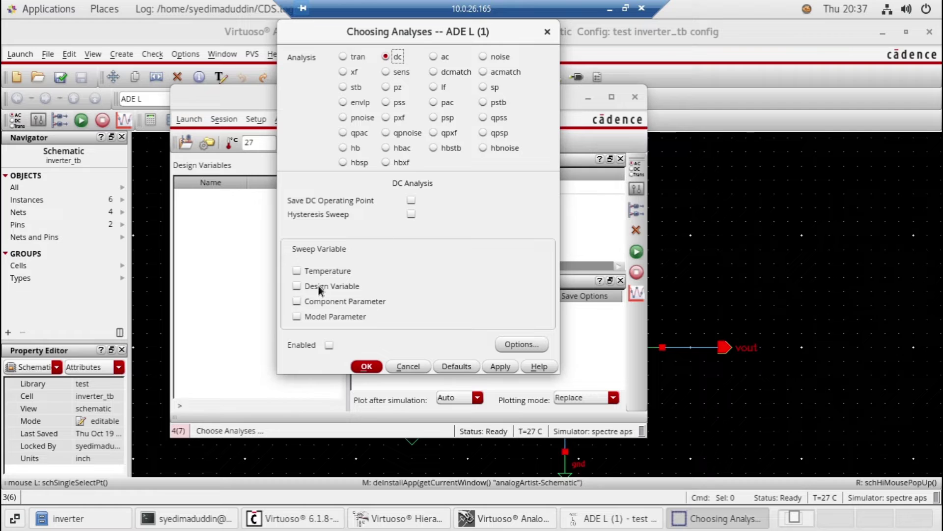
{"action": "left_click", "coordinate": [411, 202]}
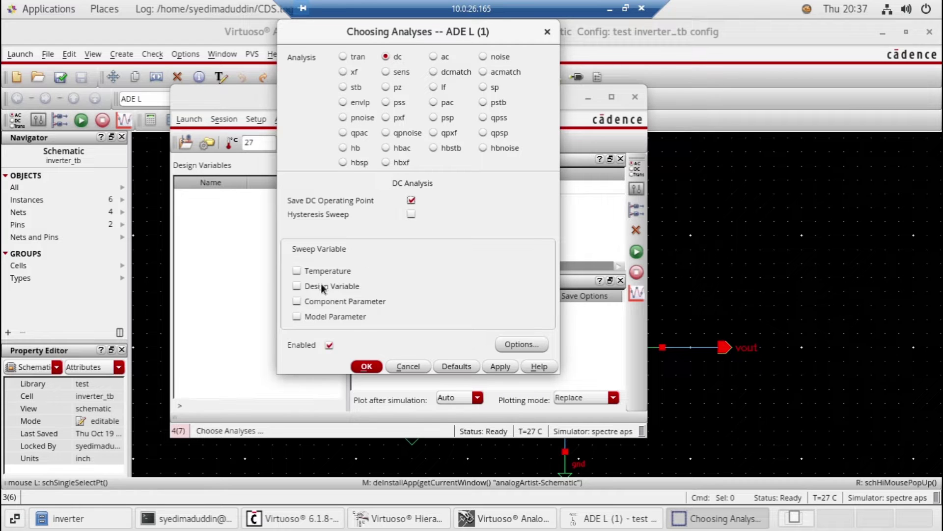
{"action": "left_click", "coordinate": [297, 300]}
{"action": "left_click", "coordinate": [473, 252]}
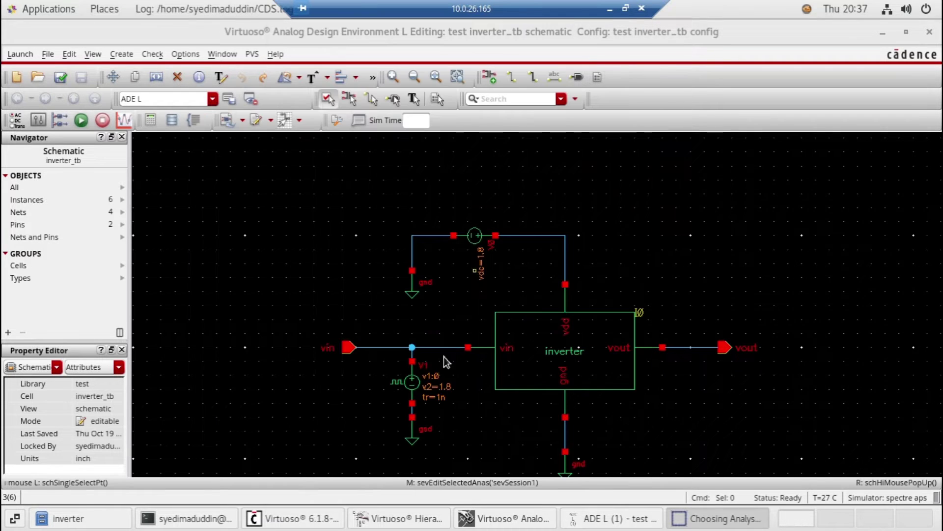
{"action": "left_click", "coordinate": [412, 383]}
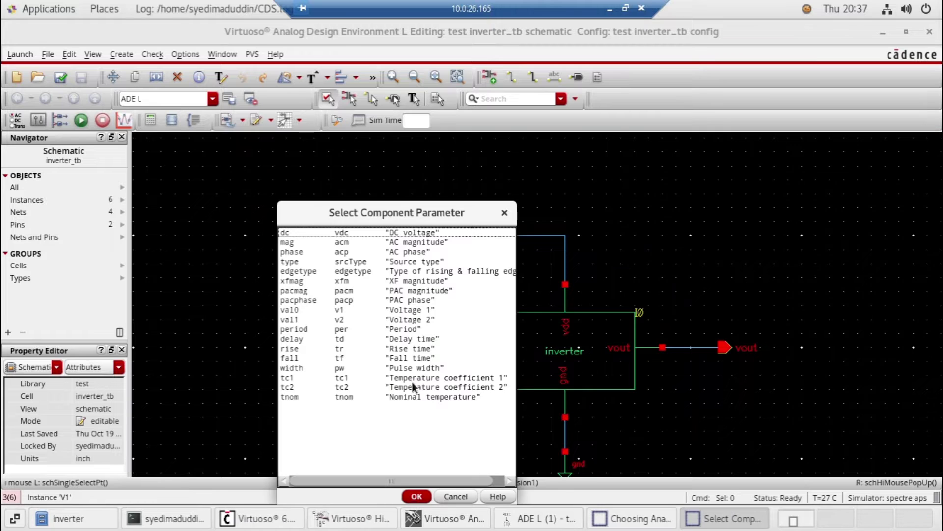
{"action": "left_click", "coordinate": [373, 232]}
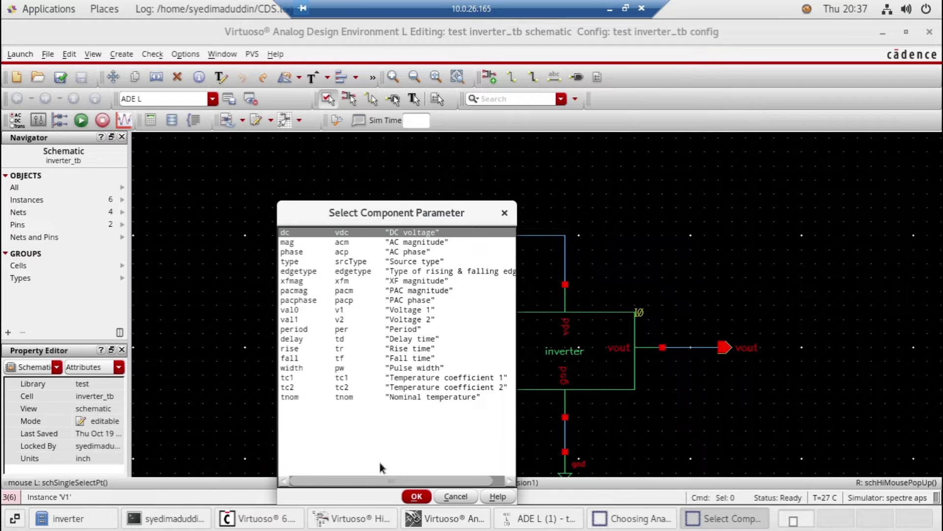
{"action": "left_click", "coordinate": [427, 496]}
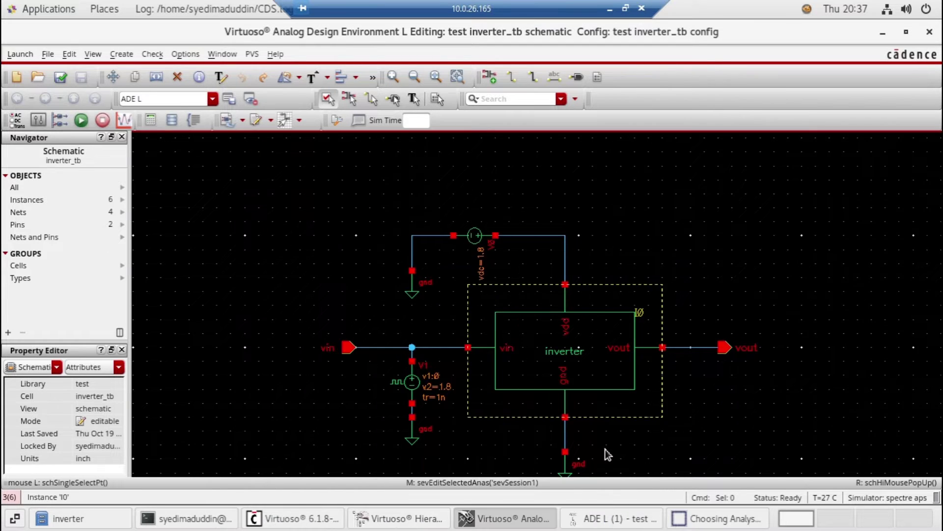
{"action": "left_click", "coordinate": [726, 517]}
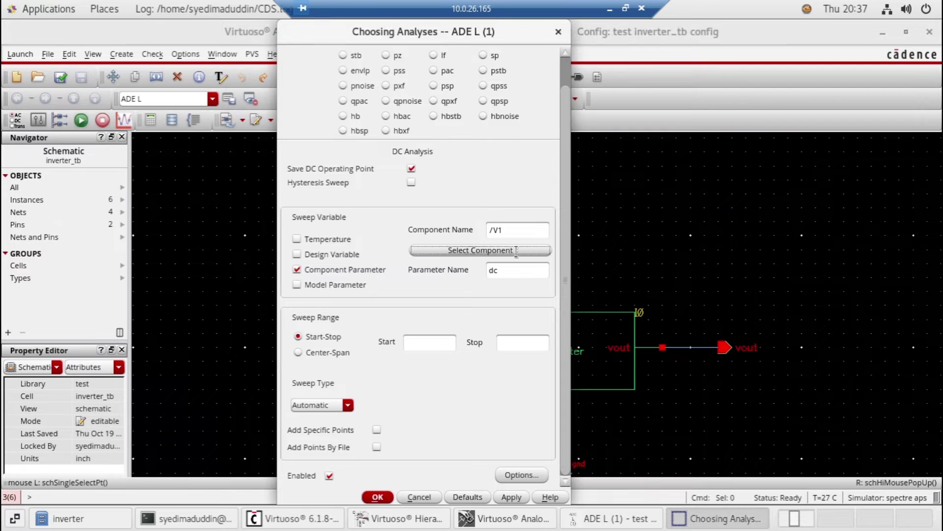
{"action": "left_click", "coordinate": [440, 340]}
{"action": "type", "text": "0"}
{"action": "key", "text": "Tab"}
{"action": "type", "text": "1.8"}
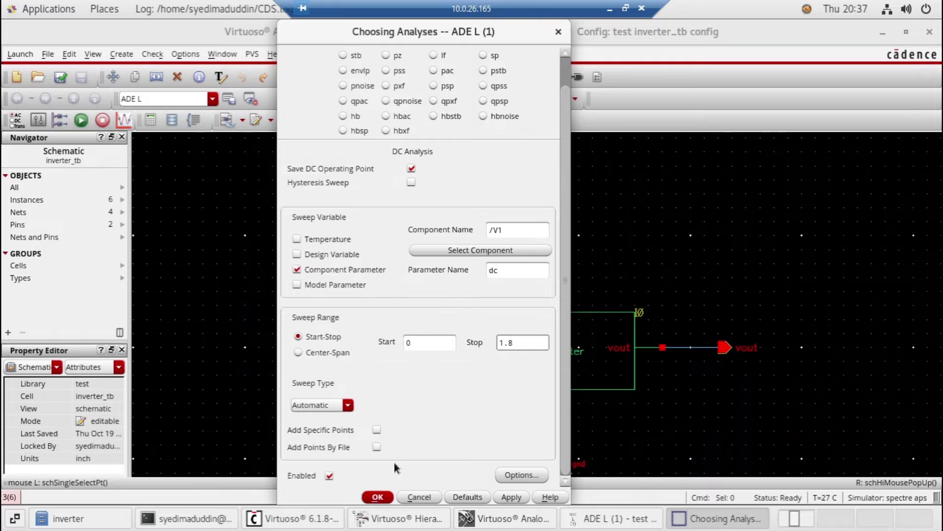
Step: Confirm the DC sweep and add the vin and vout nets as plotted outputs
{"action": "left_click", "coordinate": [382, 497]}
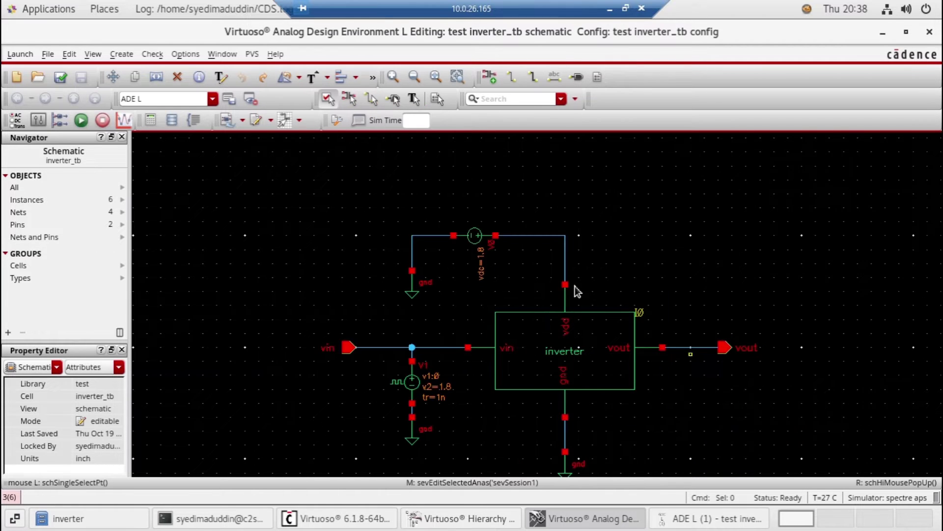
{"action": "left_click", "coordinate": [736, 520]}
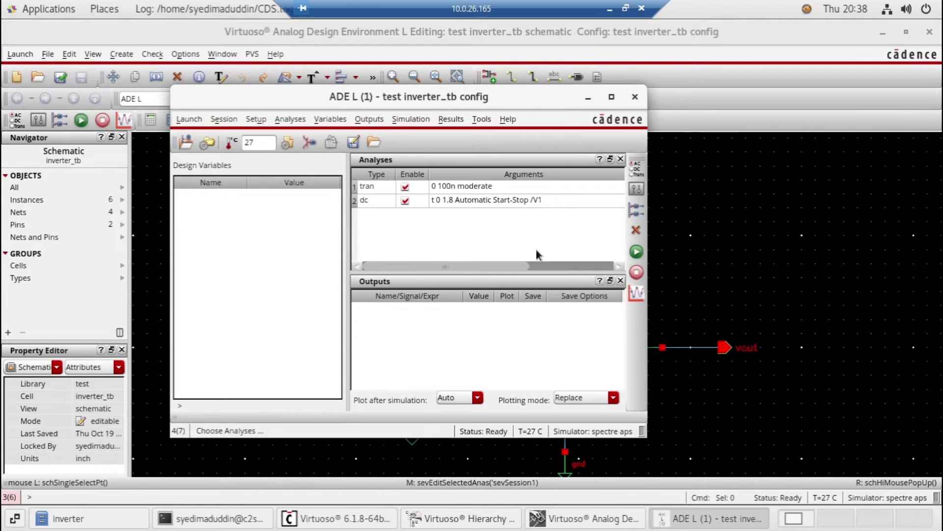
{"action": "left_click", "coordinate": [381, 118]}
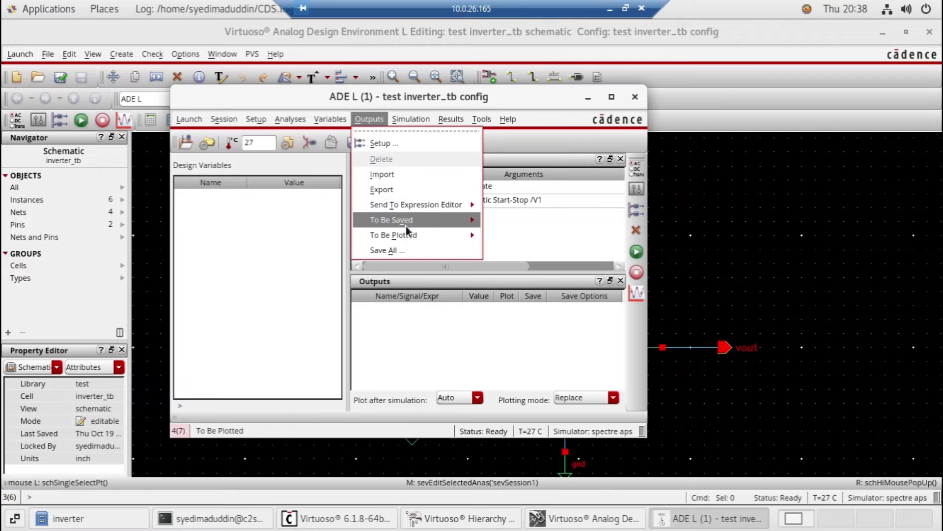
{"action": "mouse_move", "coordinate": [459, 235]}
{"action": "left_click", "coordinate": [501, 244]}
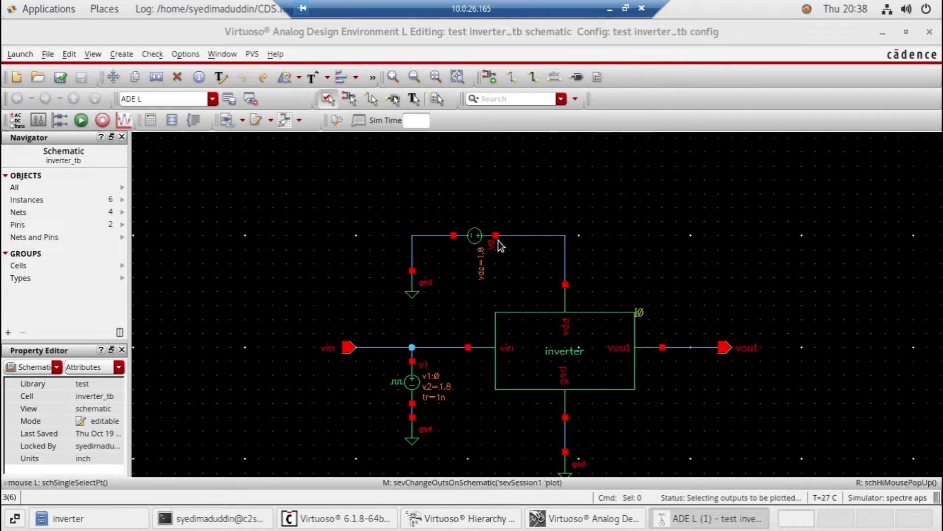
{"action": "left_click", "coordinate": [390, 347]}
{"action": "left_click", "coordinate": [701, 347]}
{"action": "left_click", "coordinate": [737, 524]}
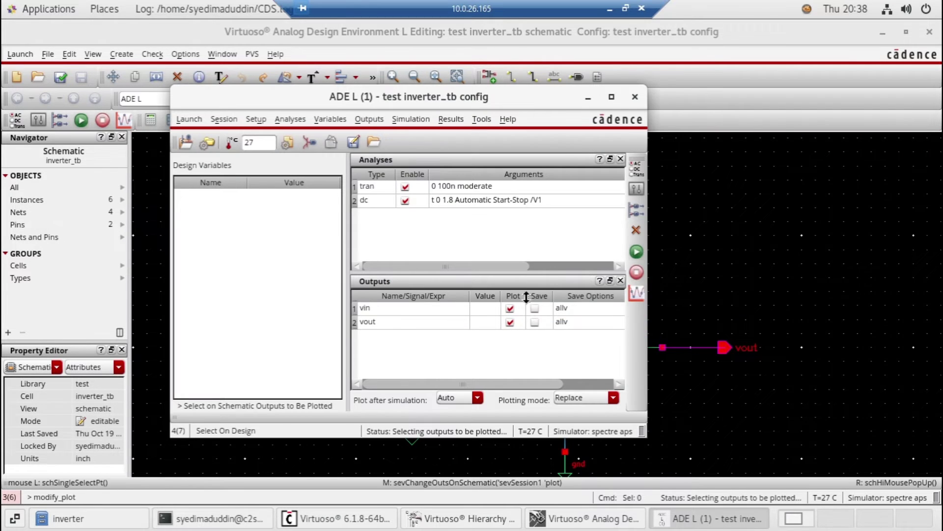
Step: Netlist and run the simulation, then maximize the waveform window
{"action": "left_click", "coordinate": [635, 253]}
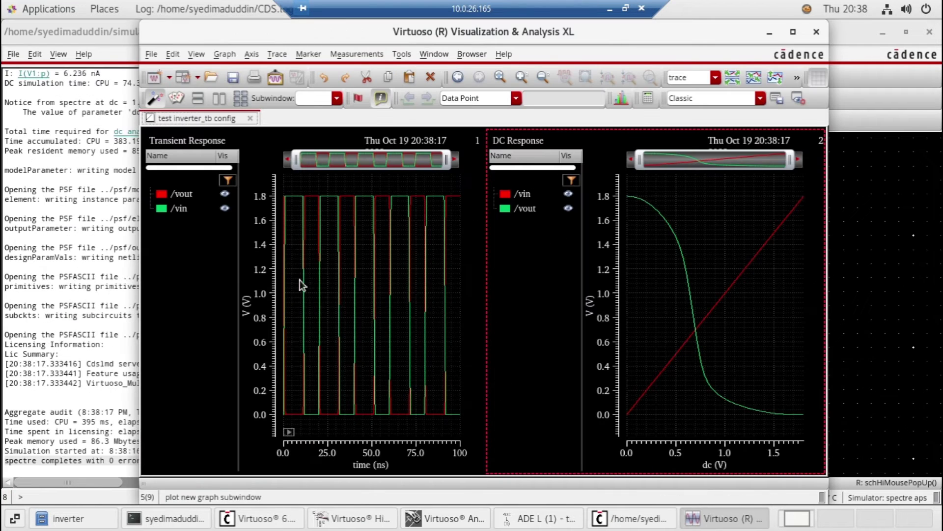
{"action": "left_click", "coordinate": [792, 32]}
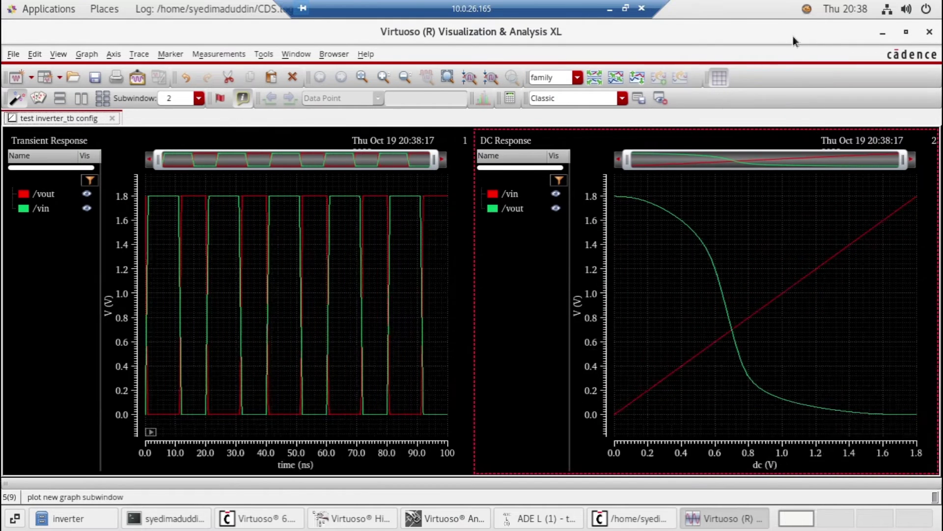
{"action": "mouse_move", "coordinate": [407, 250]}
{"action": "left_click", "coordinate": [264, 55]}
Step: In the calculator's delay function, set Signal1 to /vin and Signal2 to /vout
{"action": "left_click", "coordinate": [281, 79]}
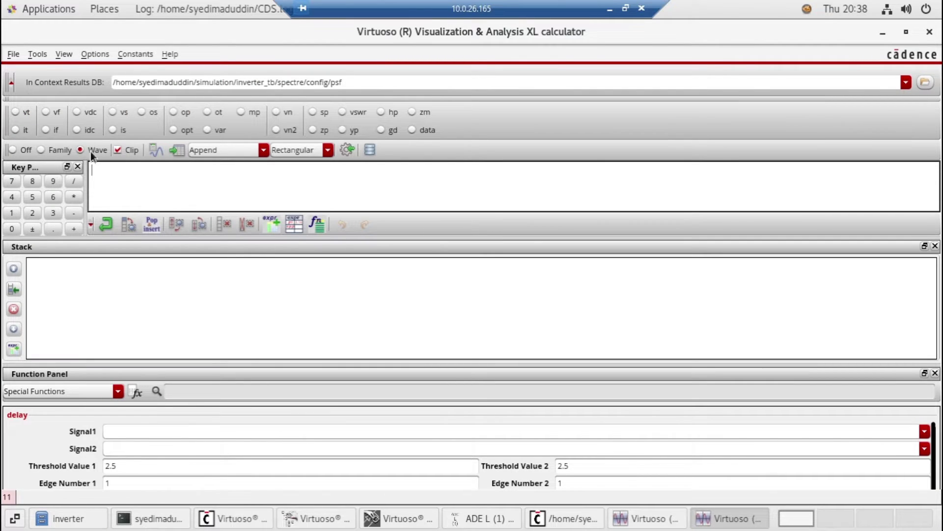
{"action": "left_click", "coordinate": [115, 426]}
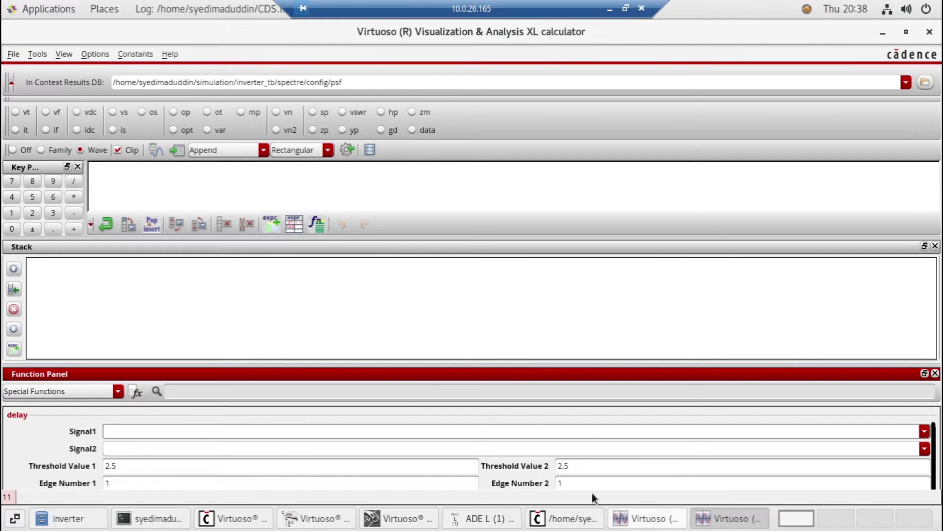
{"action": "left_click", "coordinate": [649, 519]}
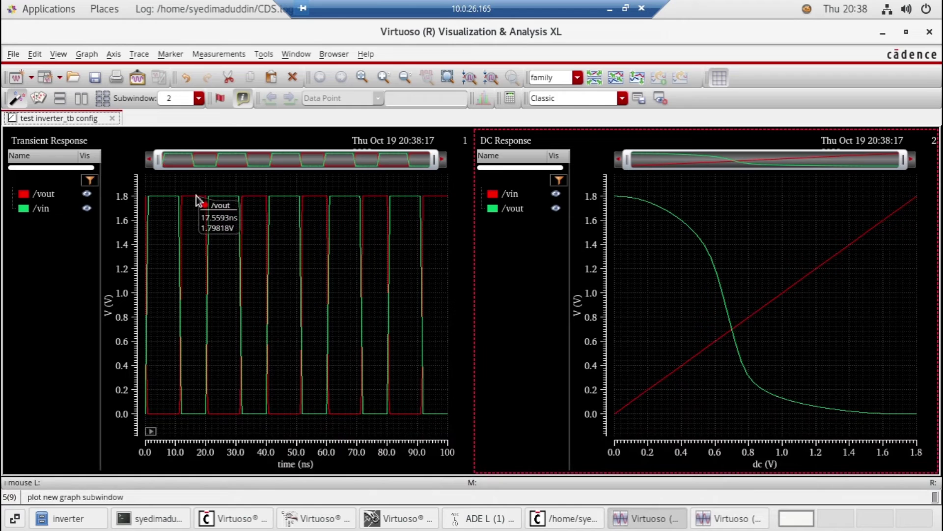
{"action": "left_click", "coordinate": [229, 196]}
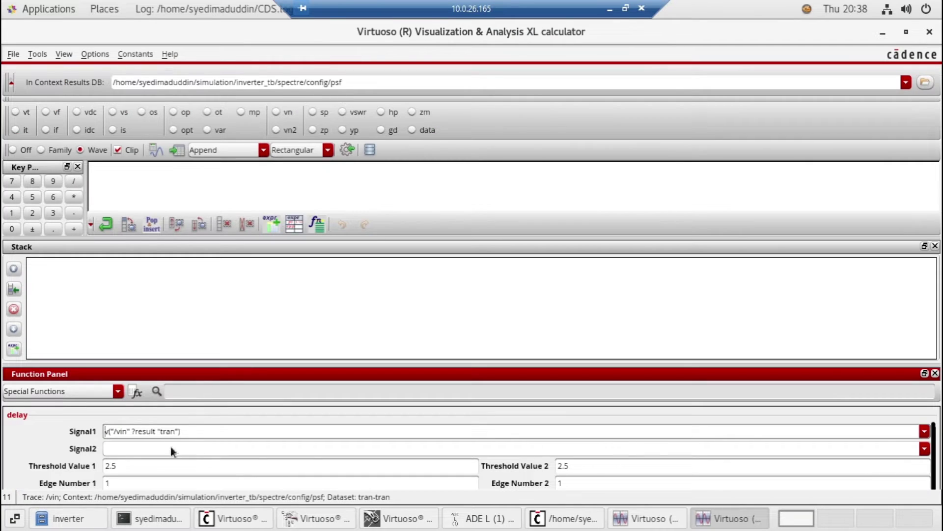
{"action": "left_click", "coordinate": [170, 447]}
{"action": "left_click", "coordinate": [644, 519]}
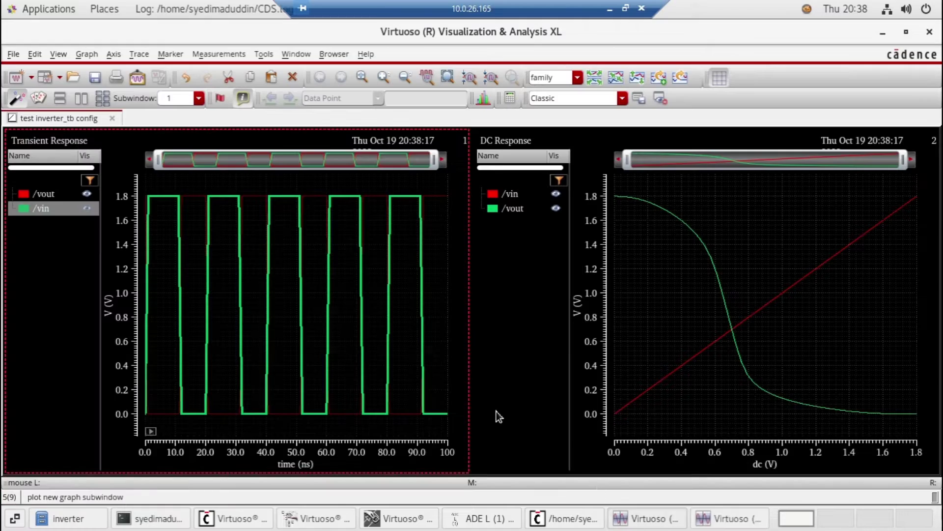
{"action": "left_click", "coordinate": [253, 201]}
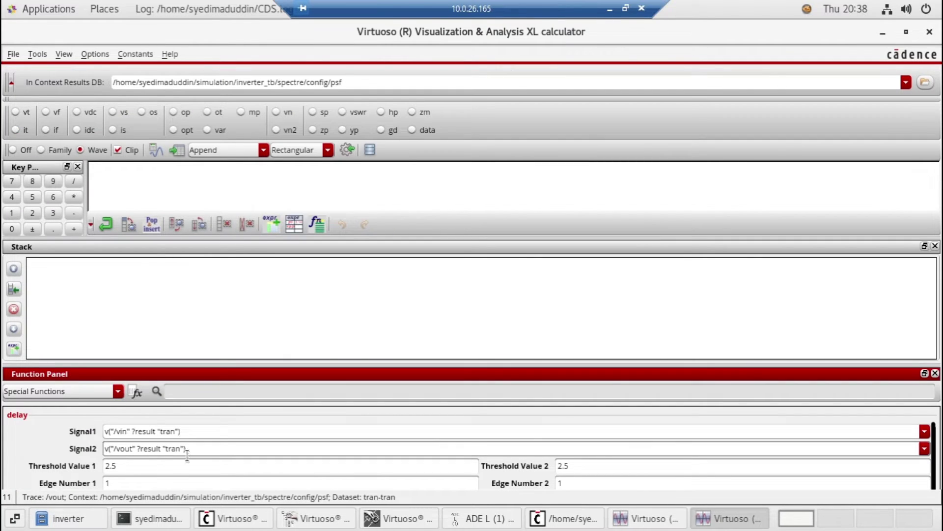
Step: Set both delay threshold values to 0.9
{"action": "key", "text": "Tab"}
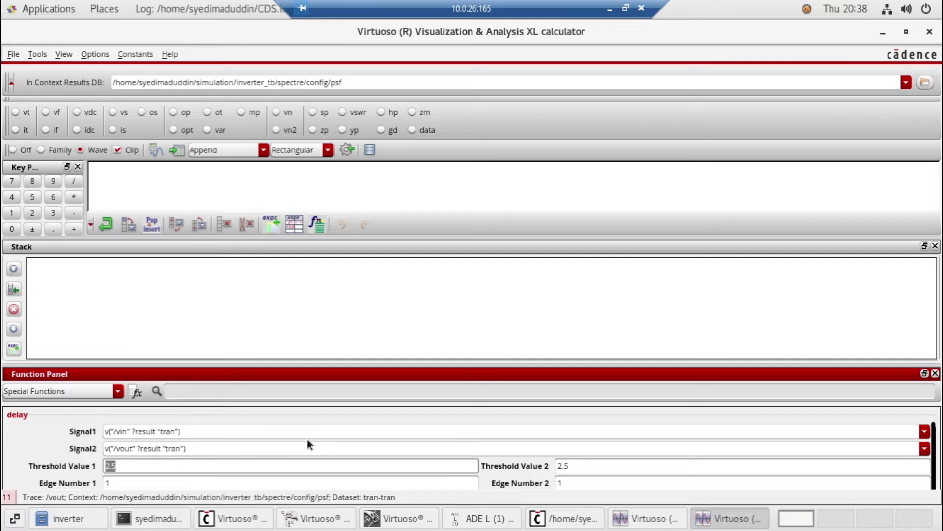
{"action": "type", "text": "0.9"}
{"action": "left_click", "coordinate": [592, 466]}
{"action": "key", "text": "BackSpace"}
{"action": "key", "text": "BackSpace"}
{"action": "key", "text": "BackSpace"}
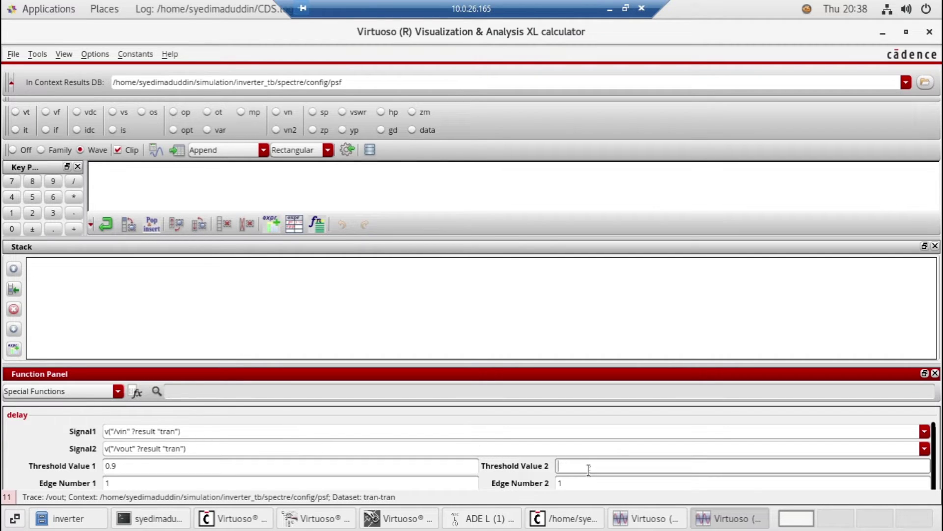
{"action": "type", "text": "0.9"}
{"action": "scroll", "coordinate": [672, 467], "scroll_direction": "down", "scroll_amount": 3}
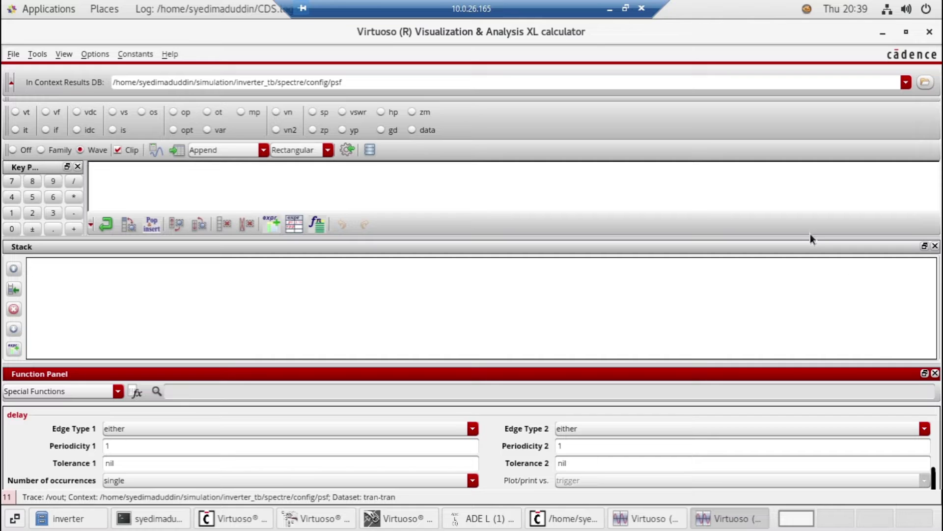
Step: Close the Stack panel and accept the delay settings into the expression
{"action": "left_click", "coordinate": [935, 246]}
{"action": "scroll", "coordinate": [870, 415], "scroll_direction": "down", "scroll_amount": 2}
{"action": "left_click", "coordinate": [797, 446]}
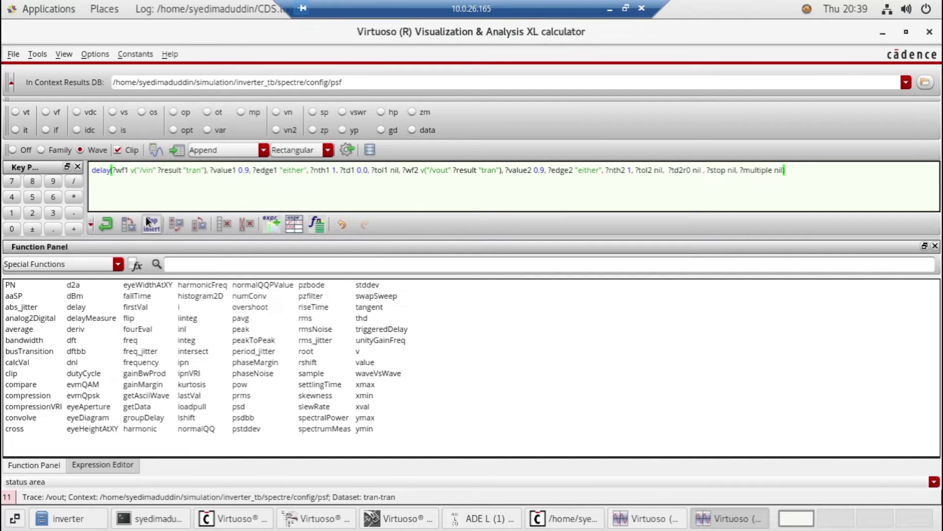
Step: Evaluate the delay expression and select the -122.4E-12 result
{"action": "left_click", "coordinate": [154, 148]}
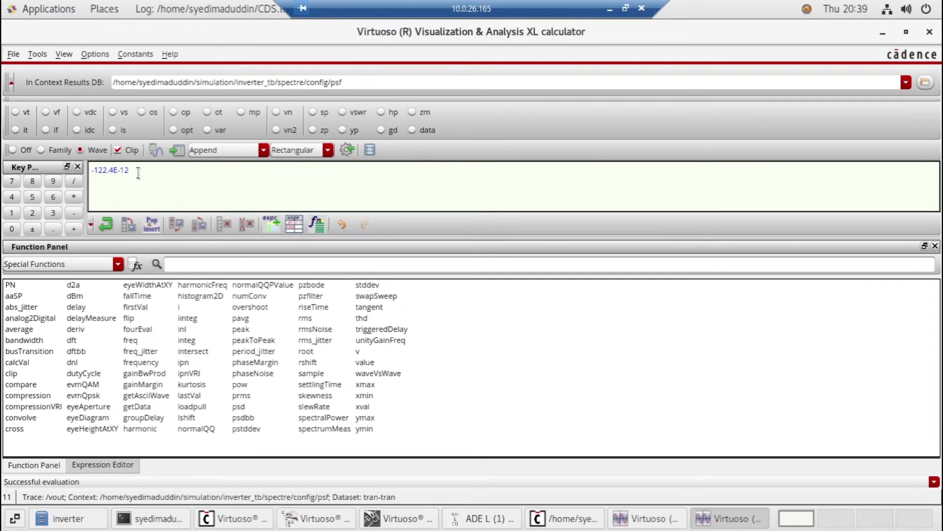
{"action": "left_click_drag", "start_coordinate": [132, 170], "coordinate": [86, 168]}
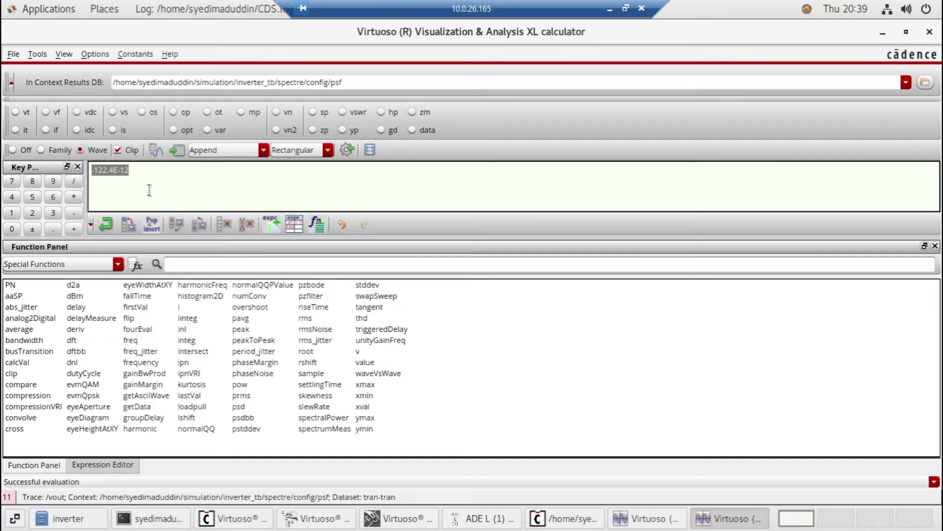
{"action": "left_click", "coordinate": [126, 187]}
{"action": "left_click_drag", "start_coordinate": [130, 170], "coordinate": [89, 170]}
{"action": "left_click", "coordinate": [170, 174]}
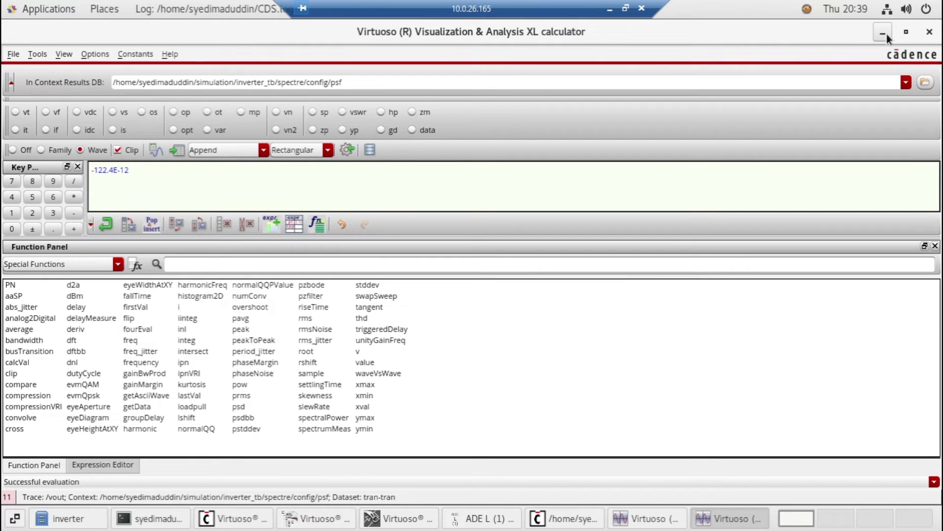
Step: Close the calculator, waveform viewer, simulation log and ADE L without saving the state
{"action": "left_click", "coordinate": [931, 32]}
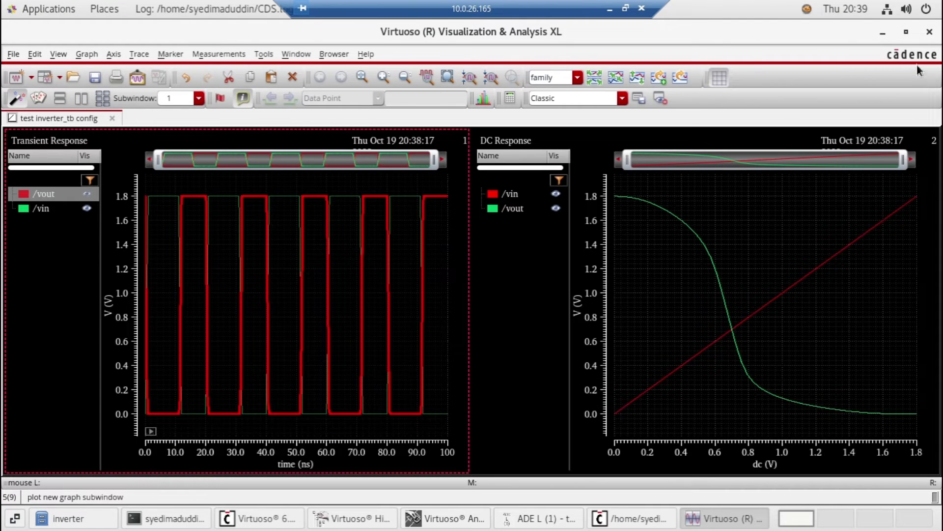
{"action": "left_click", "coordinate": [925, 36]}
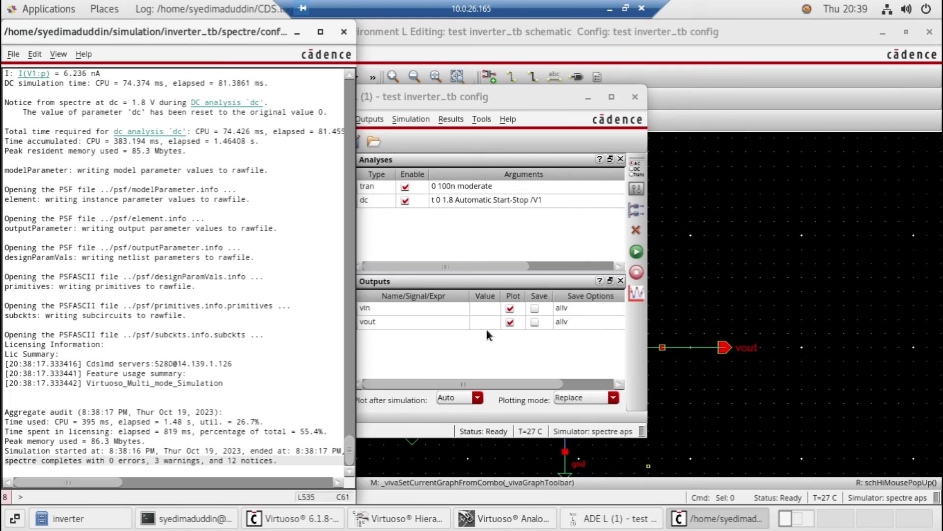
{"action": "left_click", "coordinate": [344, 32]}
{"action": "left_click", "coordinate": [635, 96]}
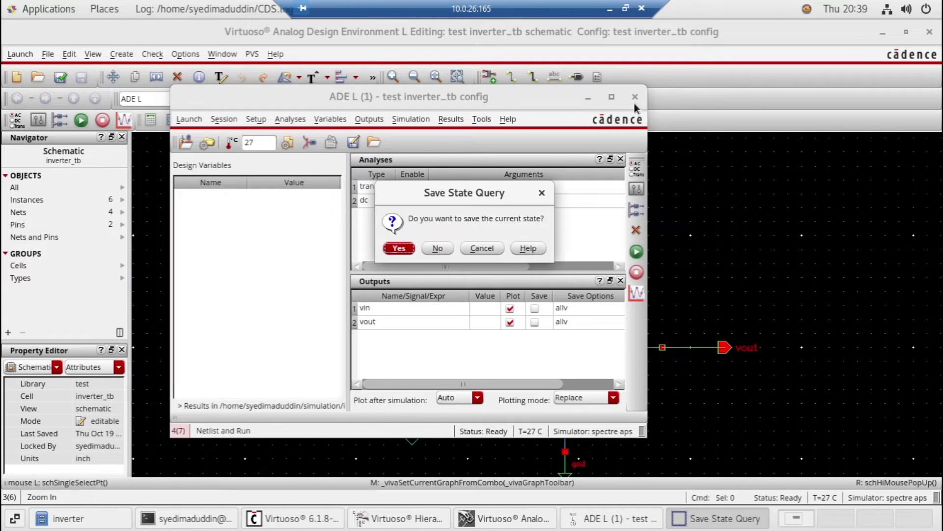
{"action": "left_click", "coordinate": [440, 248]}
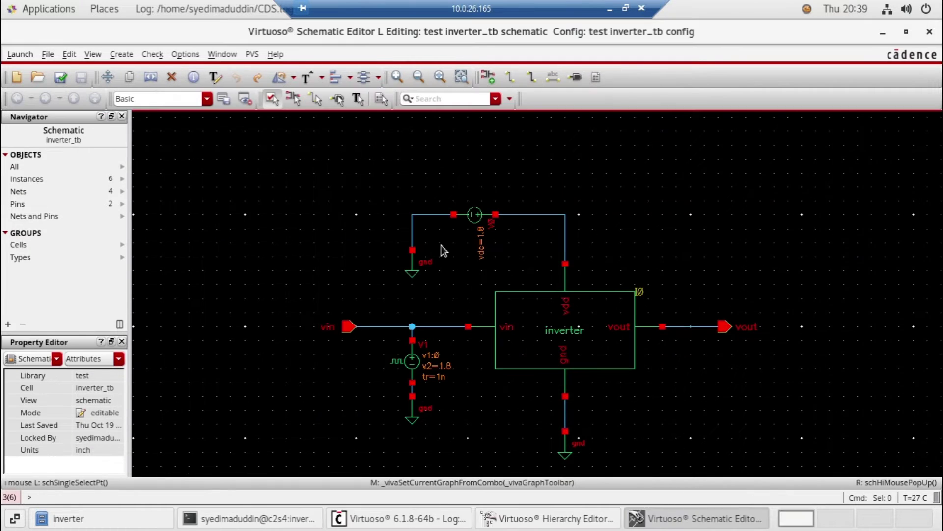
Step: In the Hierarchy Editor tree view, set instance I0's view to av_extracted
{"action": "left_click", "coordinate": [489, 524]}
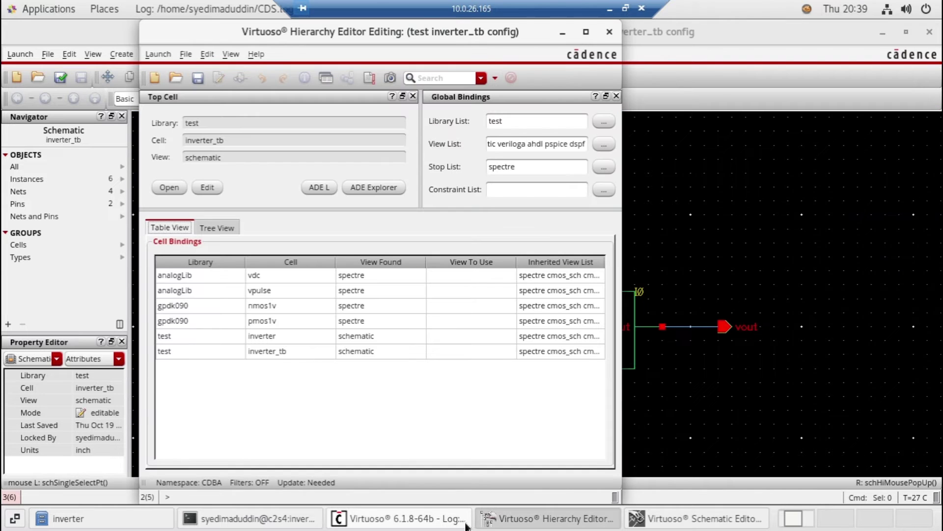
{"action": "left_click", "coordinate": [218, 227]}
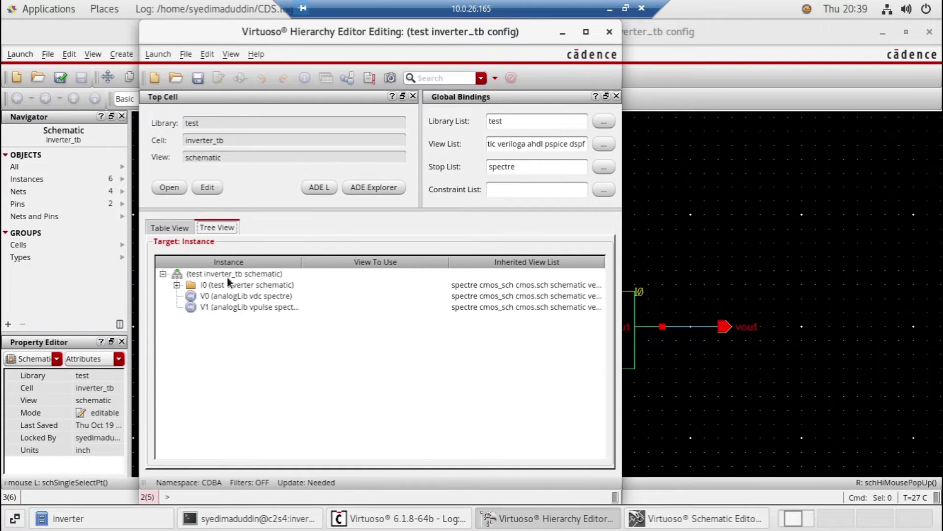
{"action": "left_click", "coordinate": [217, 284]}
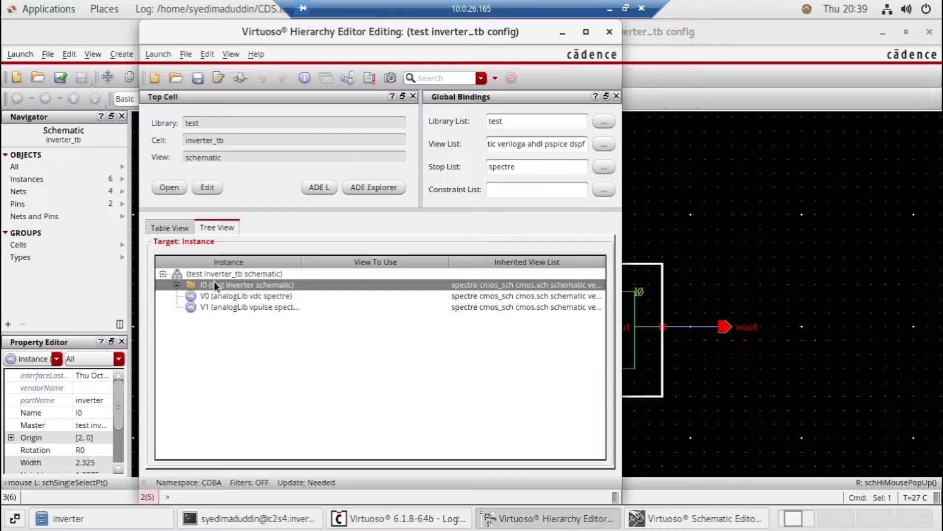
{"action": "right_click", "coordinate": [214, 282]}
{"action": "mouse_move", "coordinate": [303, 294]}
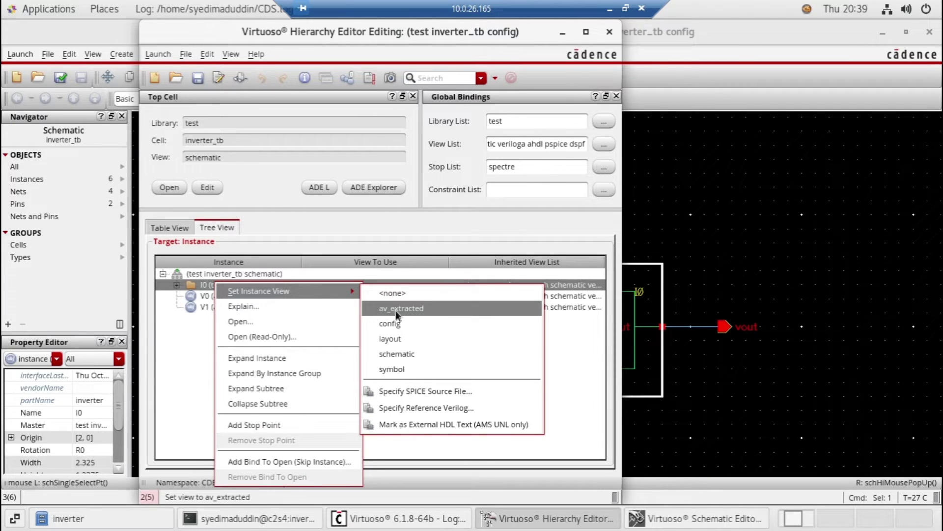
{"action": "left_click", "coordinate": [432, 307]}
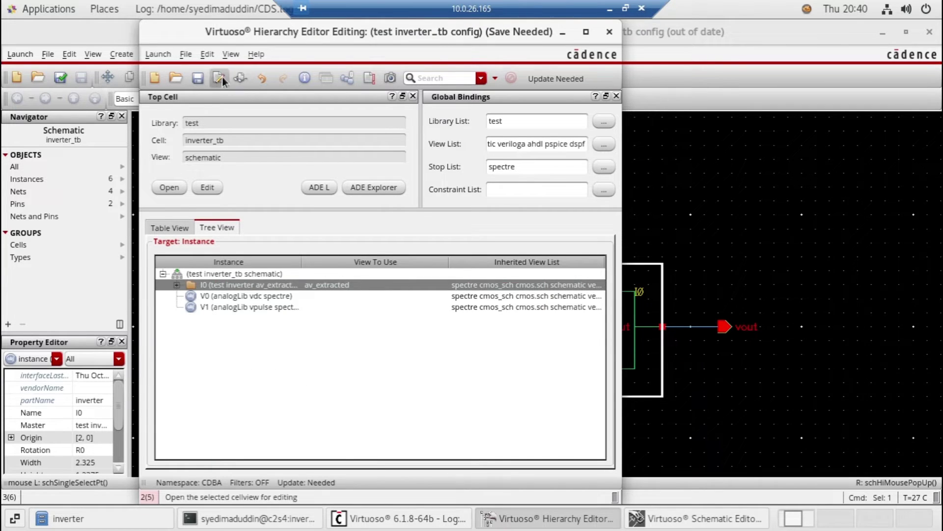
Step: Recompute the hierarchy and save the updated inverter_tb configuration
{"action": "left_click", "coordinate": [368, 80]}
{"action": "left_click", "coordinate": [369, 81]}
{"action": "left_click", "coordinate": [424, 333]}
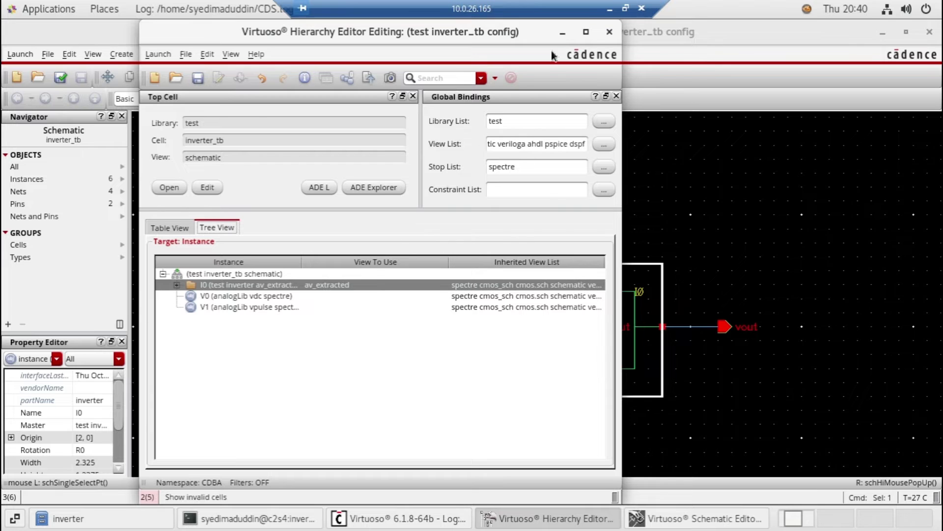
{"action": "left_click", "coordinate": [565, 35]}
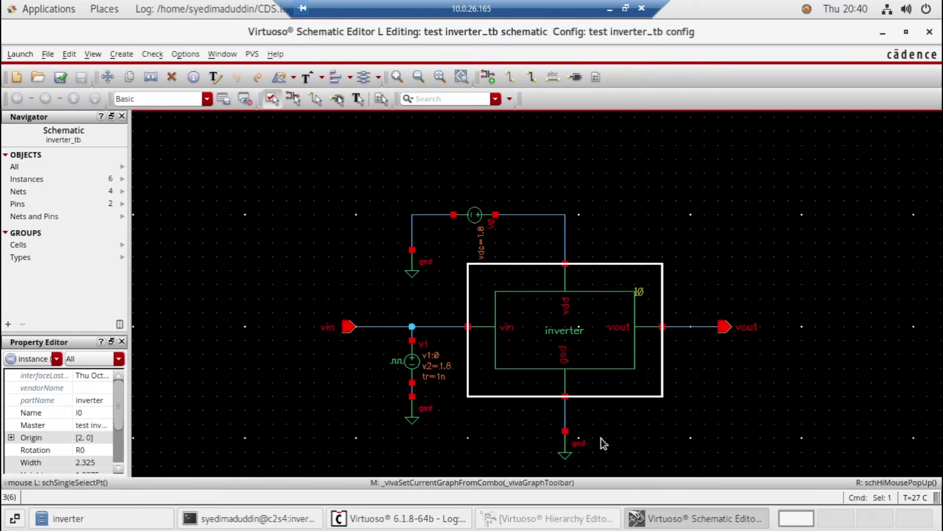
Step: Launch ADE L and load the saved state1 analyses, variables and outputs
{"action": "left_click", "coordinate": [19, 54]}
{"action": "left_click", "coordinate": [25, 72]}
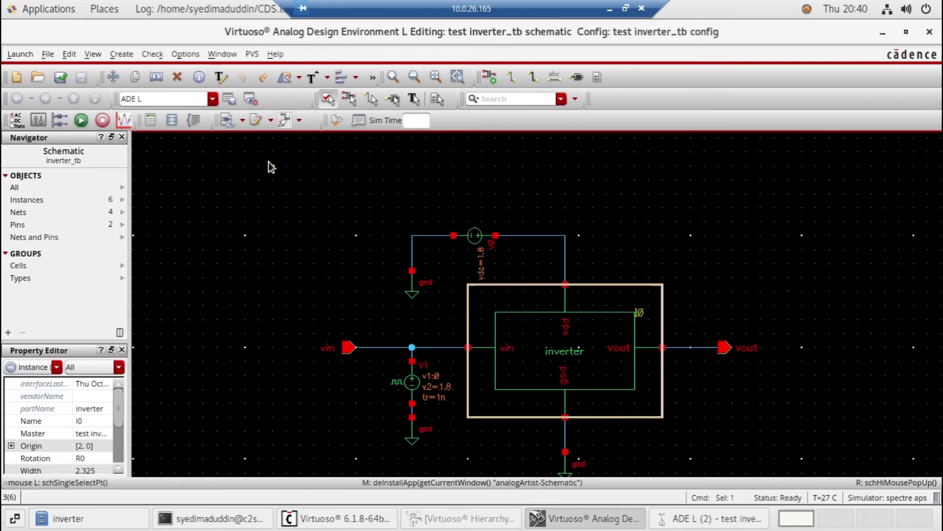
{"action": "left_click", "coordinate": [270, 167]}
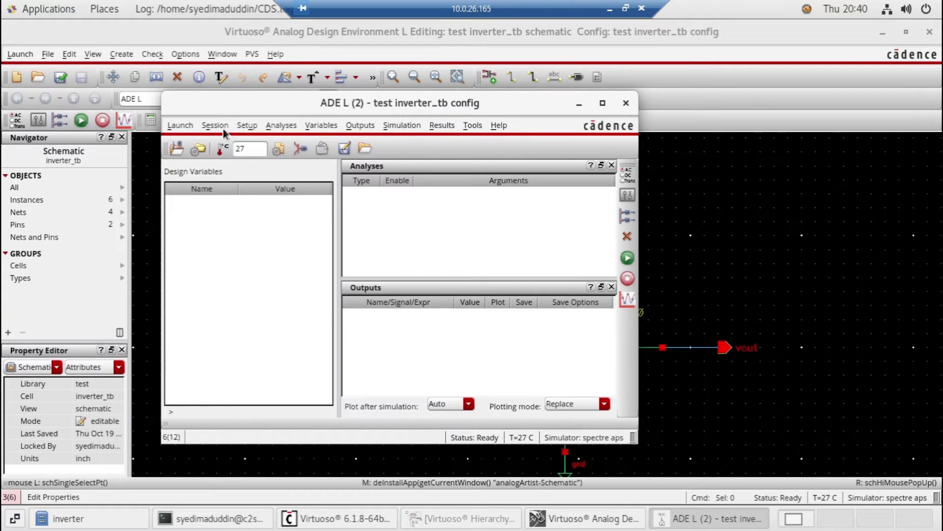
{"action": "left_click", "coordinate": [223, 128]}
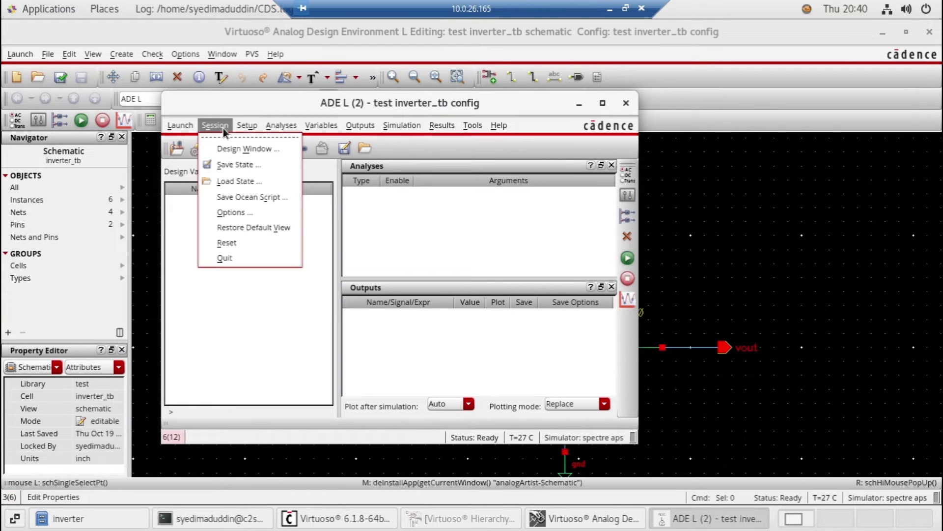
{"action": "left_click", "coordinate": [231, 180]}
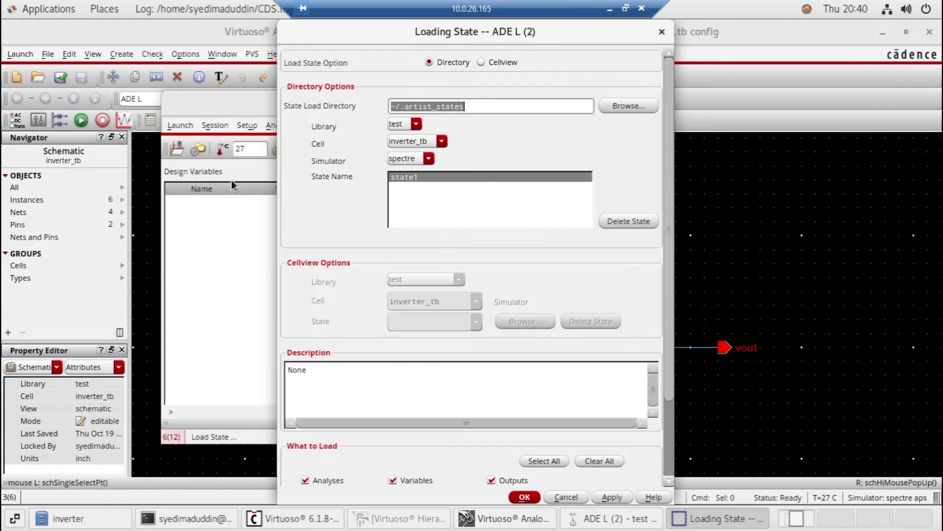
{"action": "left_click", "coordinate": [522, 497]}
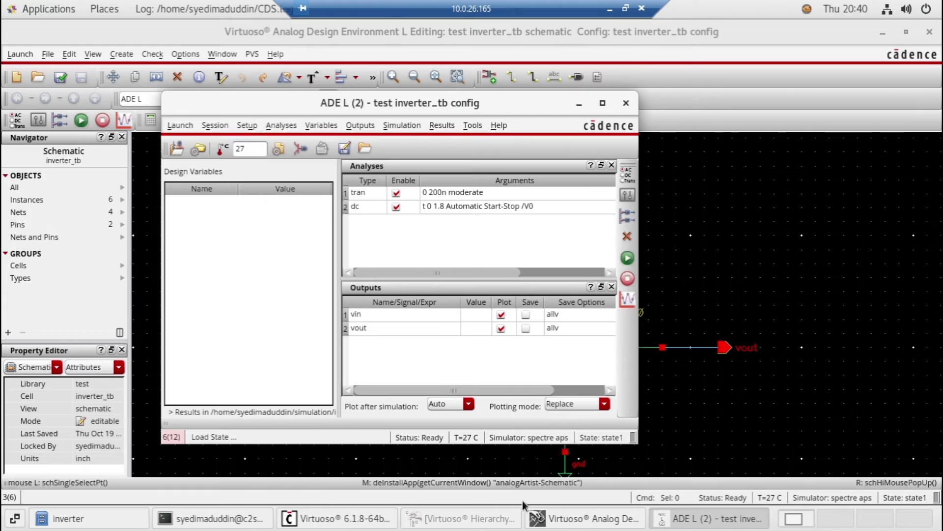
Step: Netlist and run the simulation, then maximize the waveform viewer
{"action": "left_click", "coordinate": [630, 261]}
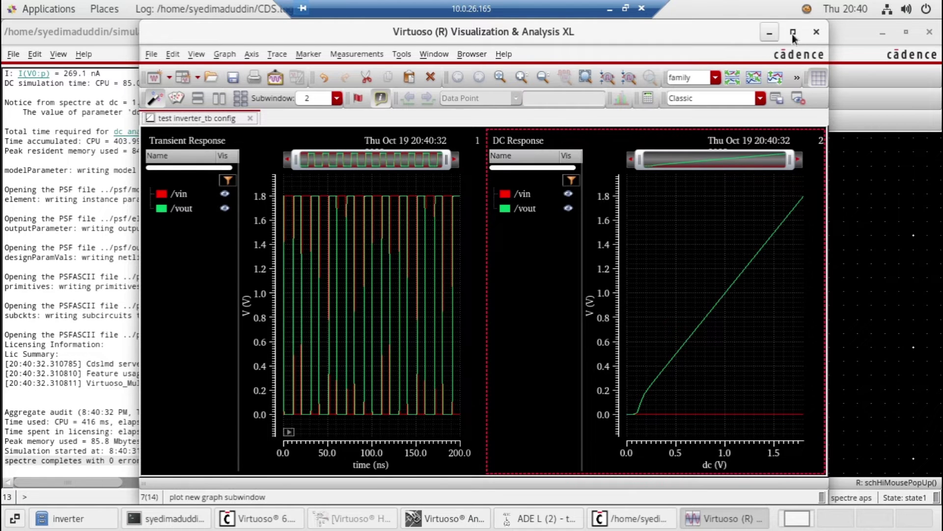
{"action": "left_click", "coordinate": [794, 32]}
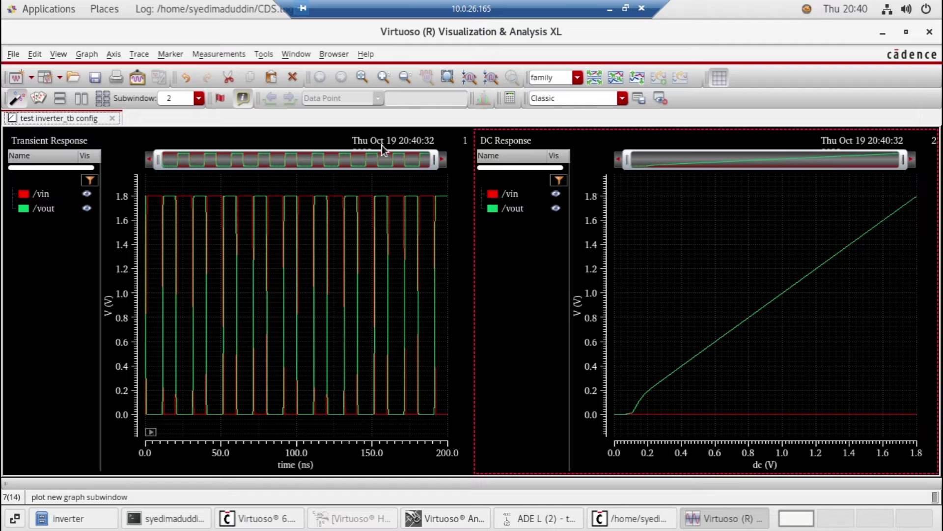
{"action": "mouse_move", "coordinate": [198, 276]}
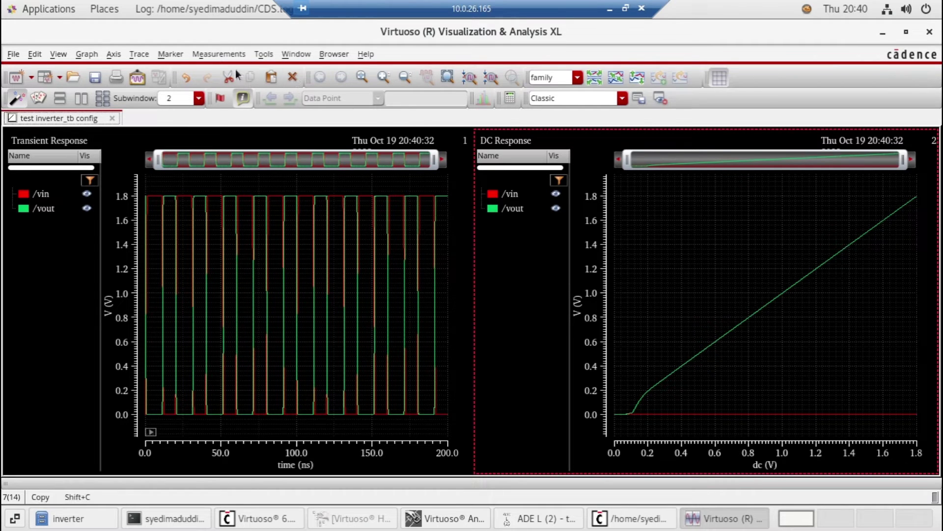
Step: Start a delay measurement in the waveform calculator with Signal1 set to the /vin trace
{"action": "left_click", "coordinate": [272, 53]}
{"action": "left_click", "coordinate": [285, 81]}
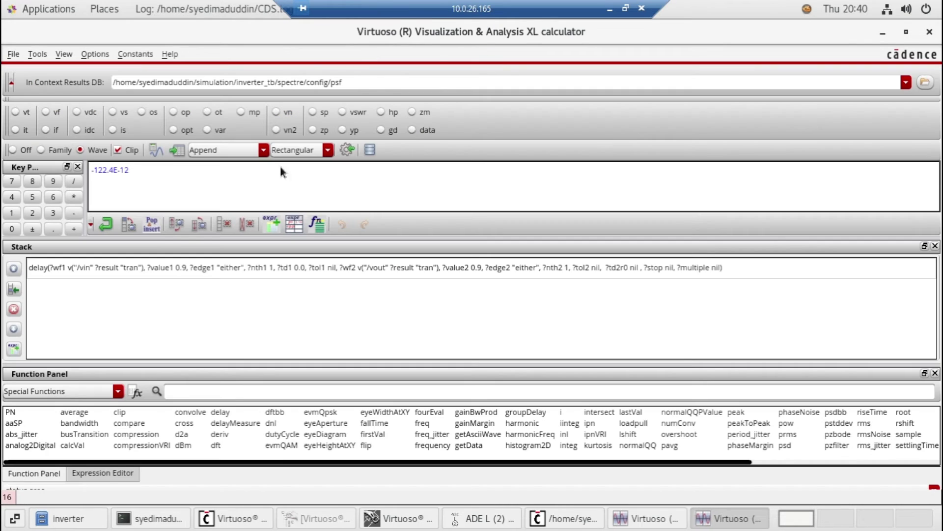
{"action": "left_click", "coordinate": [223, 411]}
{"action": "triple_click", "coordinate": [169, 431]}
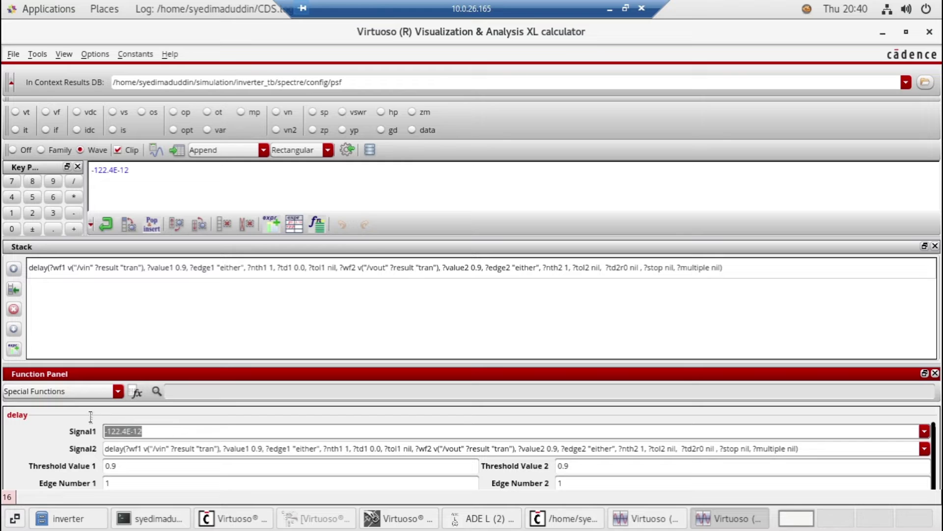
{"action": "key", "text": "BackSpace"}
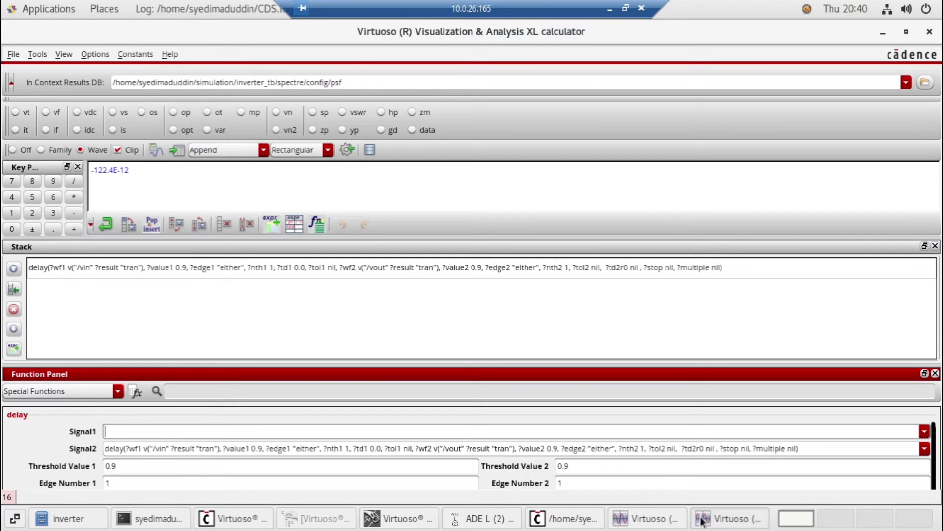
{"action": "left_click", "coordinate": [727, 518]}
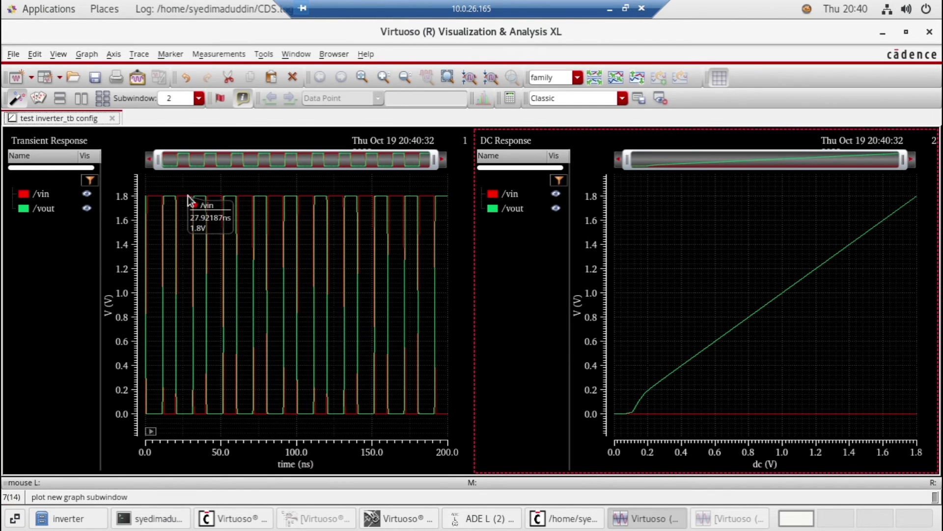
{"action": "left_click", "coordinate": [188, 195]}
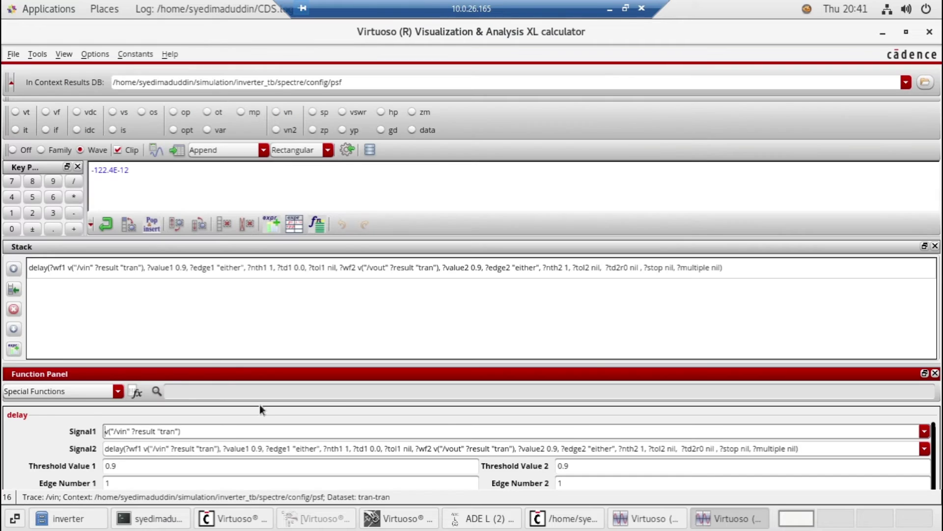
Step: Set the delay measurement's Signal2 to the /vout trace
{"action": "triple_click", "coordinate": [231, 445]}
{"action": "key", "text": "BackSpace"}
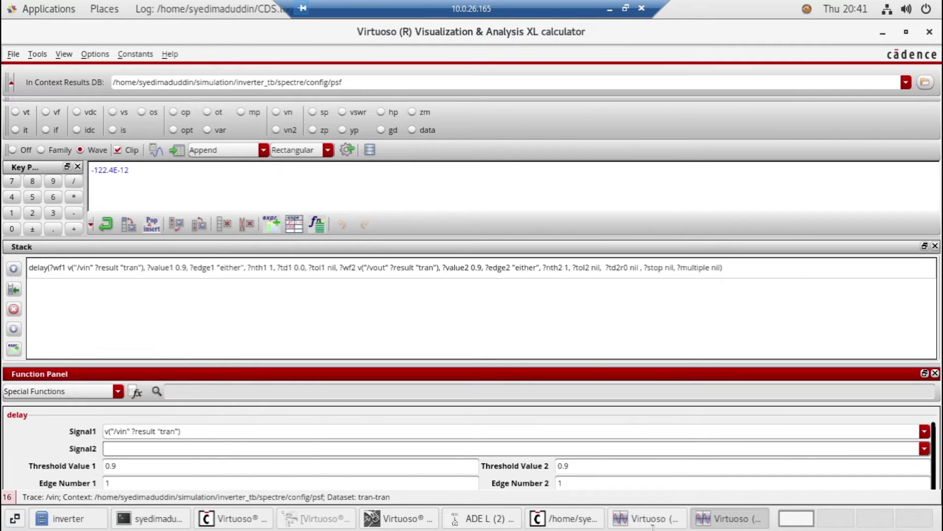
{"action": "left_click", "coordinate": [644, 518]}
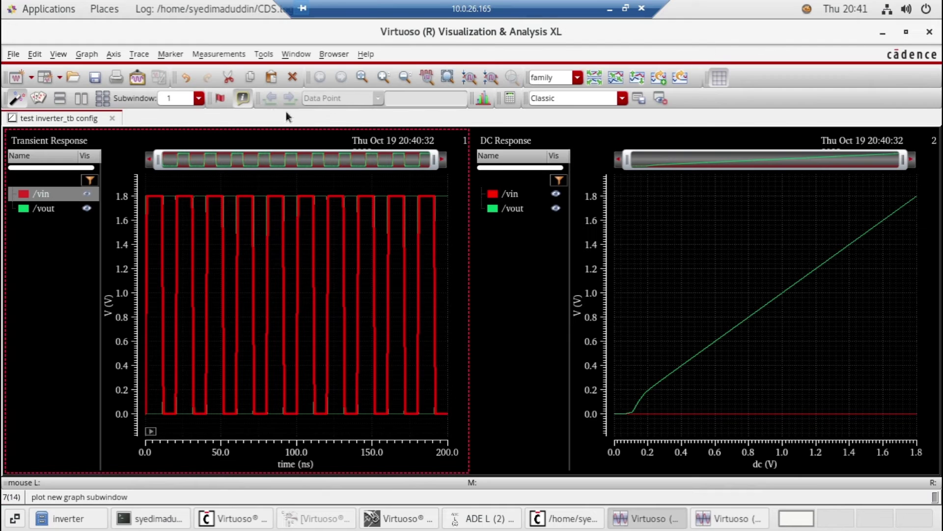
{"action": "left_click", "coordinate": [200, 198]}
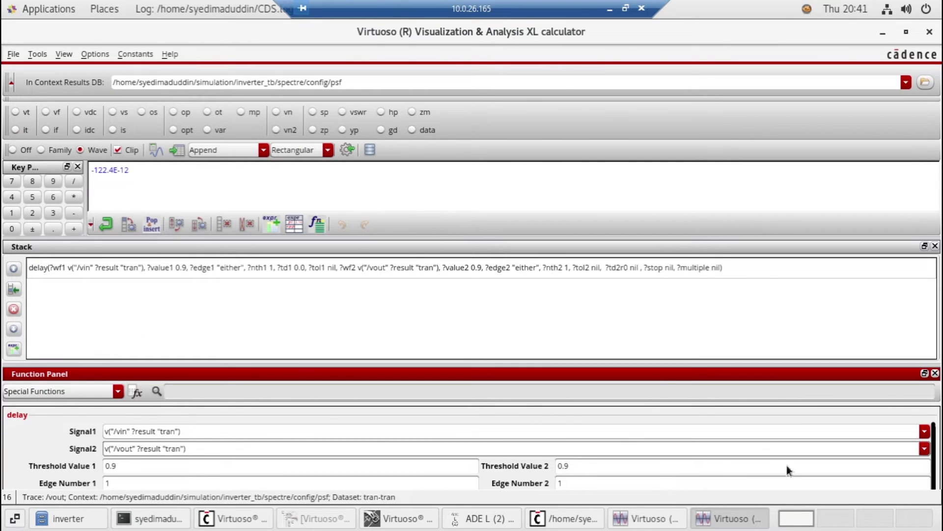
{"action": "scroll", "coordinate": [786, 467], "scroll_direction": "down", "scroll_amount": 1}
{"action": "scroll", "coordinate": [818, 447], "scroll_direction": "down", "scroll_amount": 1}
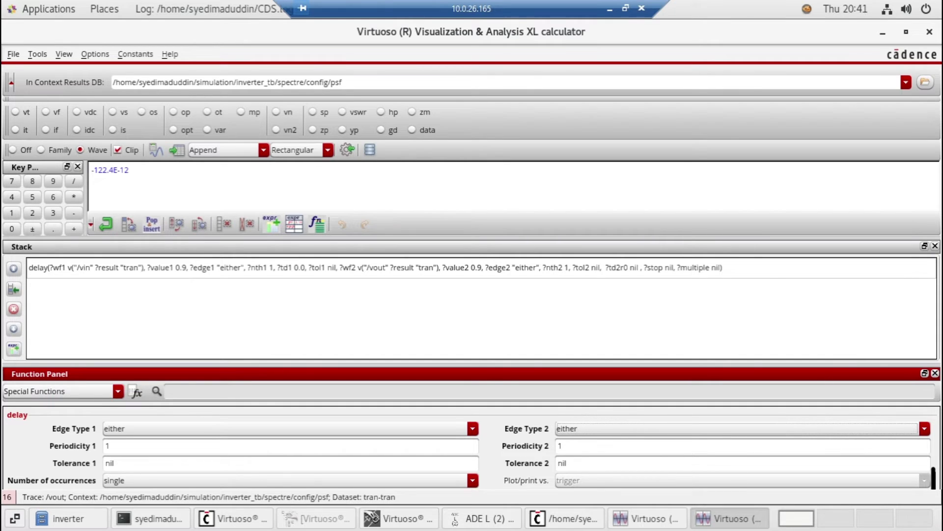
Step: Insert the delay expression into the buffer and evaluate it to -115.8E-12
{"action": "left_click", "coordinate": [935, 246]}
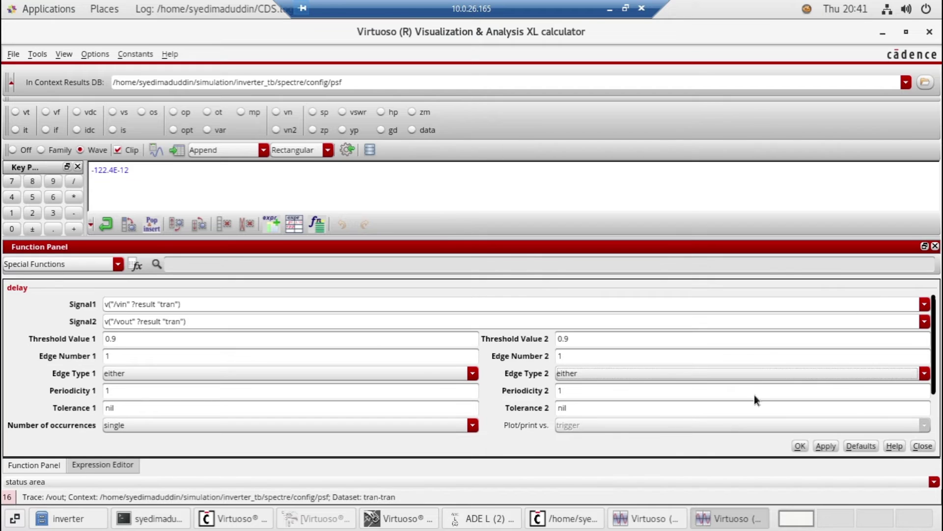
{"action": "left_click", "coordinate": [801, 446]}
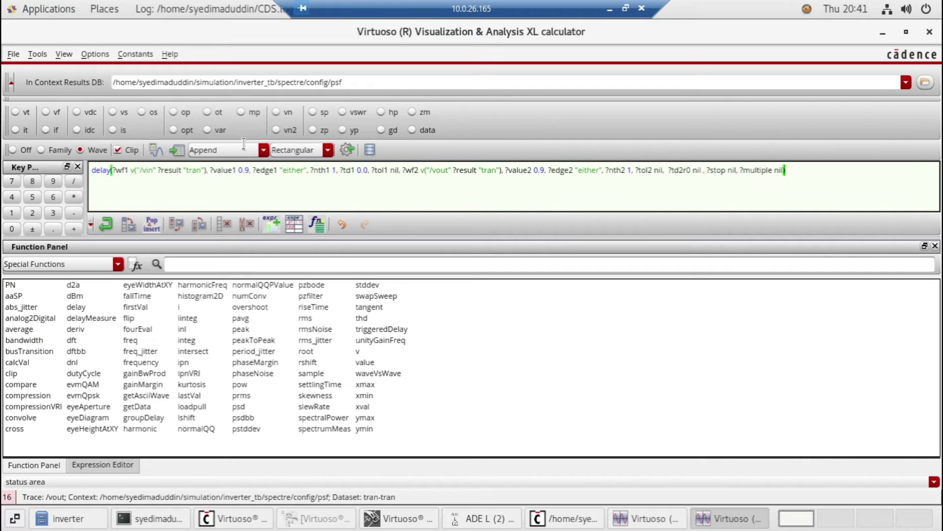
{"action": "left_click", "coordinate": [156, 152]}
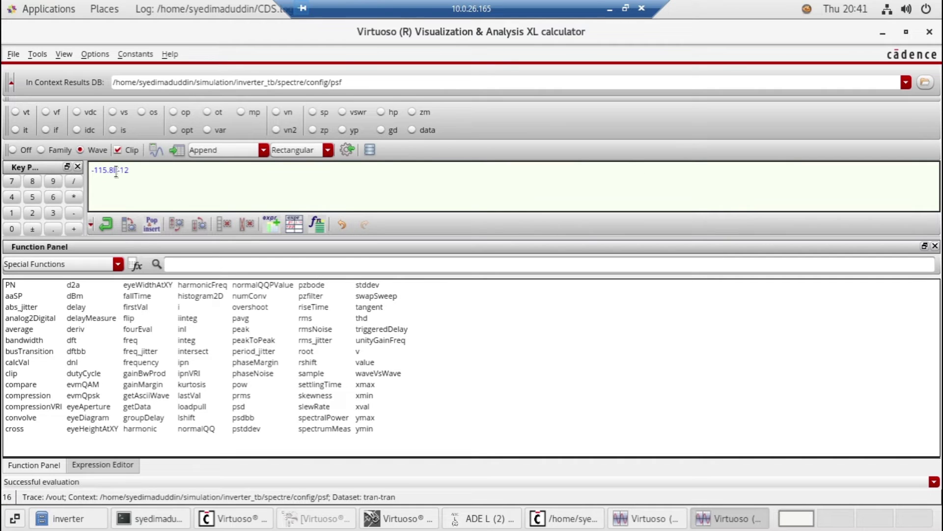
{"action": "left_click_drag", "start_coordinate": [136, 169], "coordinate": [87, 169]}
{"action": "left_click", "coordinate": [158, 170]}
Step: Close the calculator, waveform viewer, simulation log, testbench schematic and Hierarchy Editor
{"action": "left_click", "coordinate": [930, 32]}
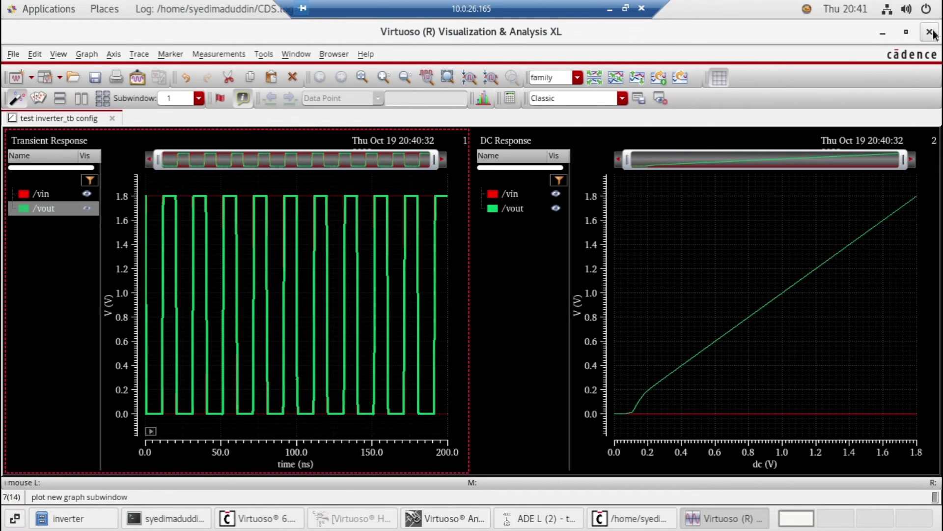
{"action": "left_click", "coordinate": [930, 33]}
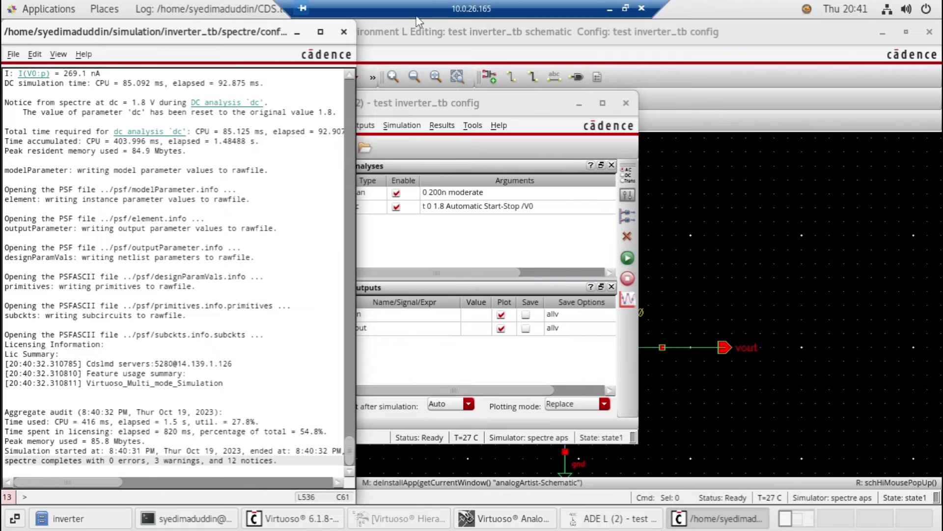
{"action": "left_click", "coordinate": [344, 32]}
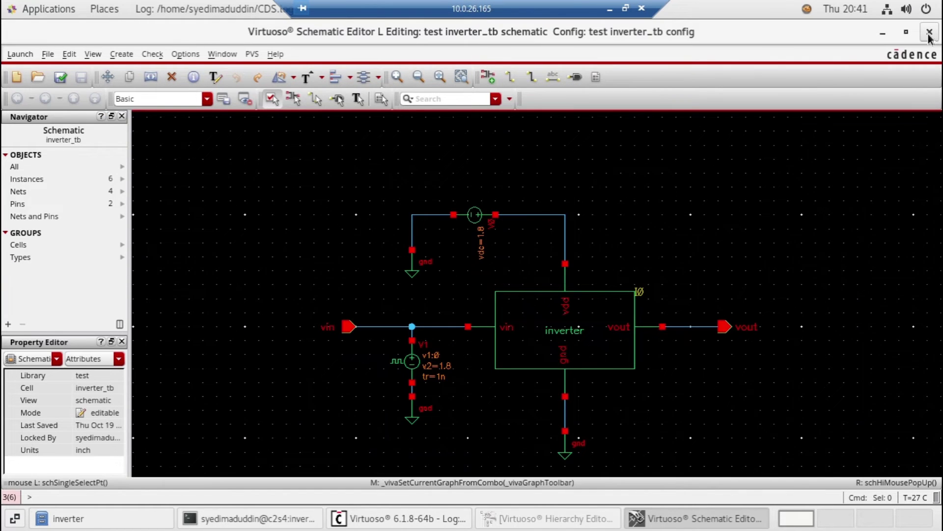
{"action": "left_click", "coordinate": [930, 31]}
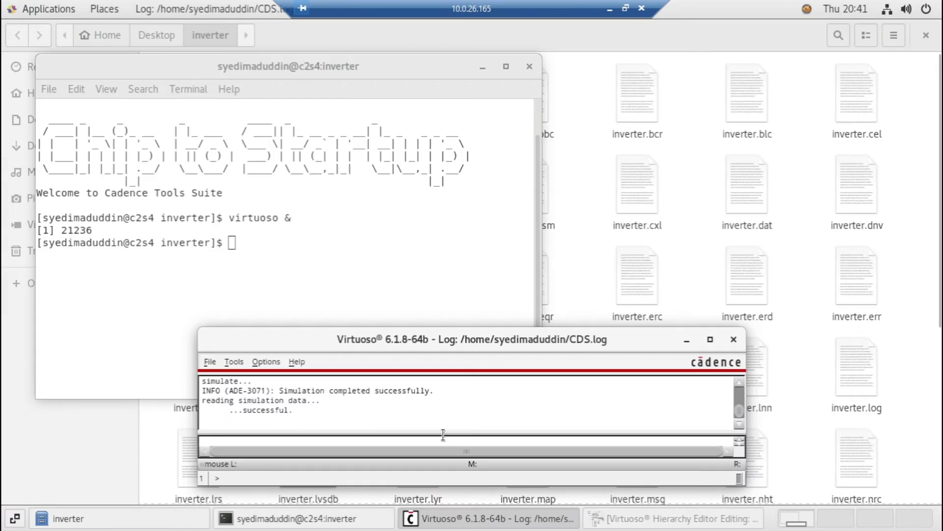
{"action": "left_click", "coordinate": [666, 519]}
{"action": "left_click", "coordinate": [609, 32]}
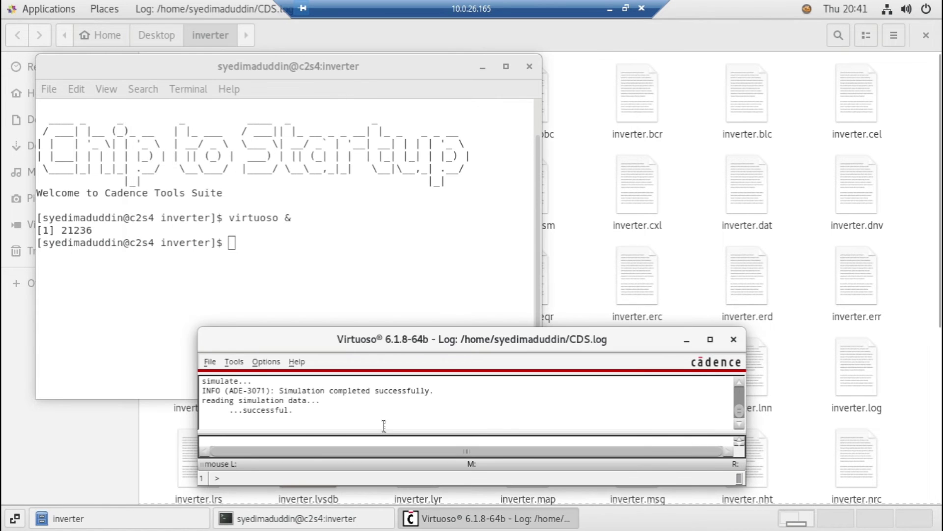
Step: Start a GDS stream export with output file test/inverter.gds
{"action": "left_click", "coordinate": [210, 362]}
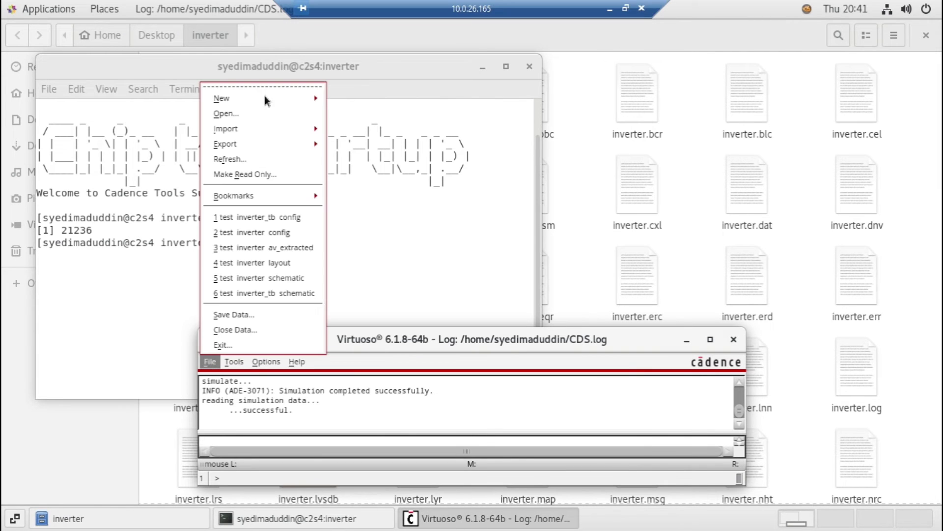
{"action": "mouse_move", "coordinate": [264, 98]}
{"action": "mouse_move", "coordinate": [273, 134]}
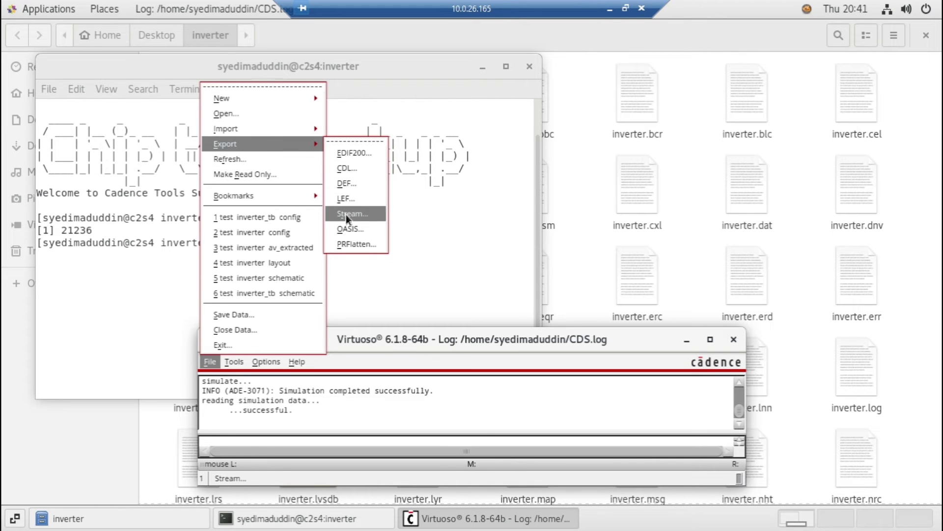
{"action": "left_click", "coordinate": [358, 216]}
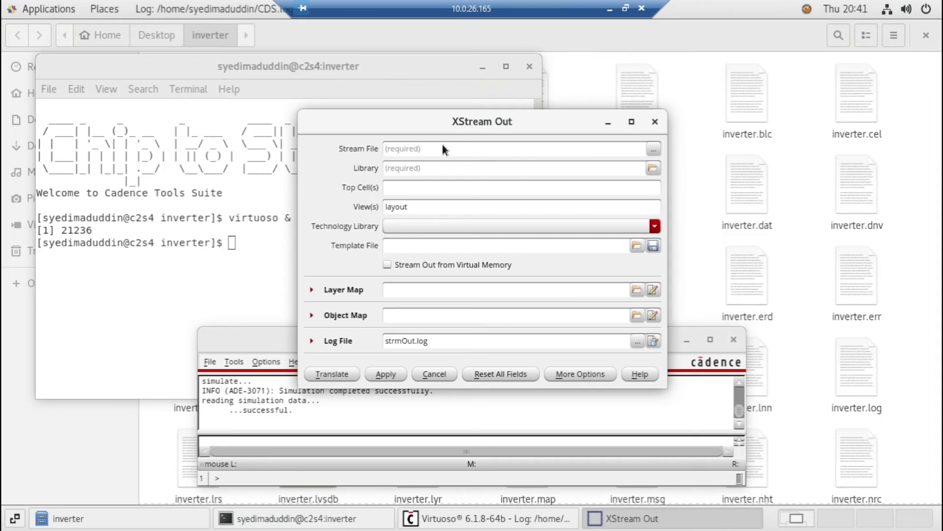
{"action": "left_click", "coordinate": [652, 151]}
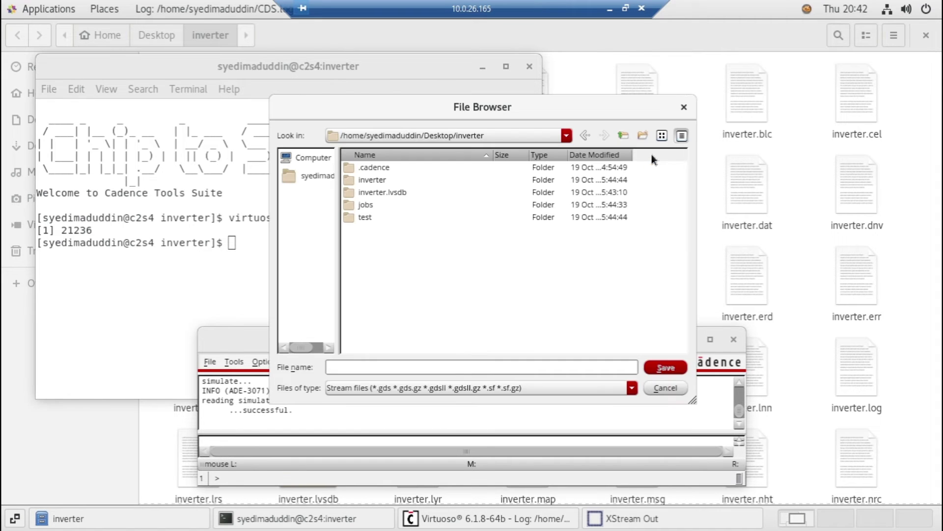
{"action": "left_click", "coordinate": [419, 372]}
{"action": "double_click", "coordinate": [377, 217]}
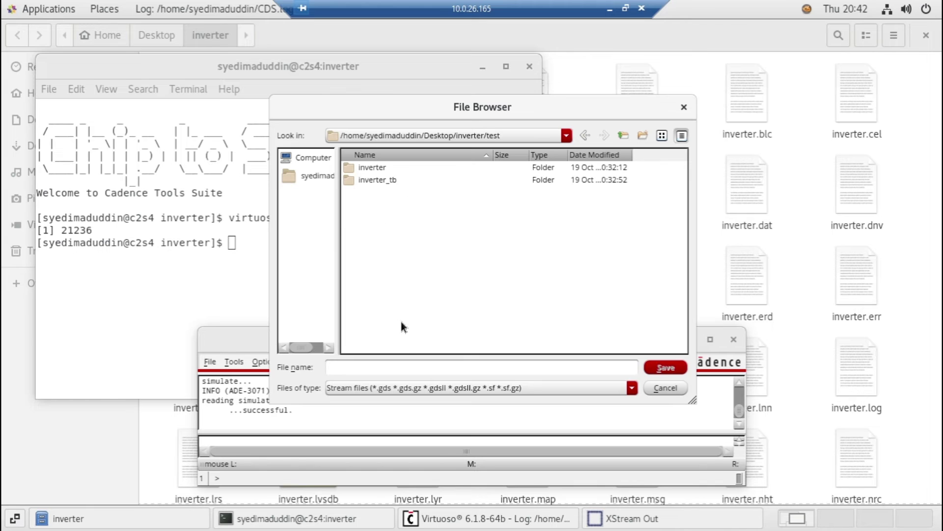
{"action": "left_click", "coordinate": [364, 372]}
{"action": "type", "text": "inverter"}
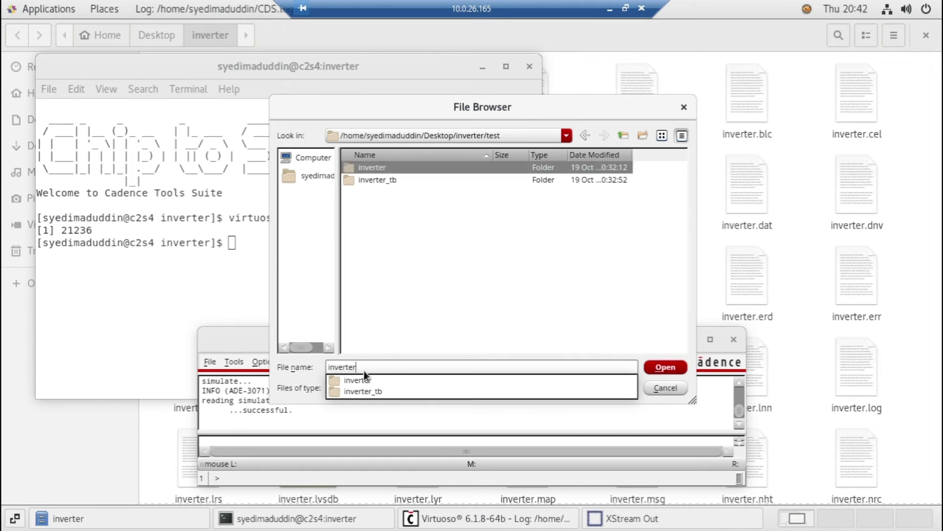
{"action": "type", "text": ".gds"}
{"action": "left_click", "coordinate": [666, 368]}
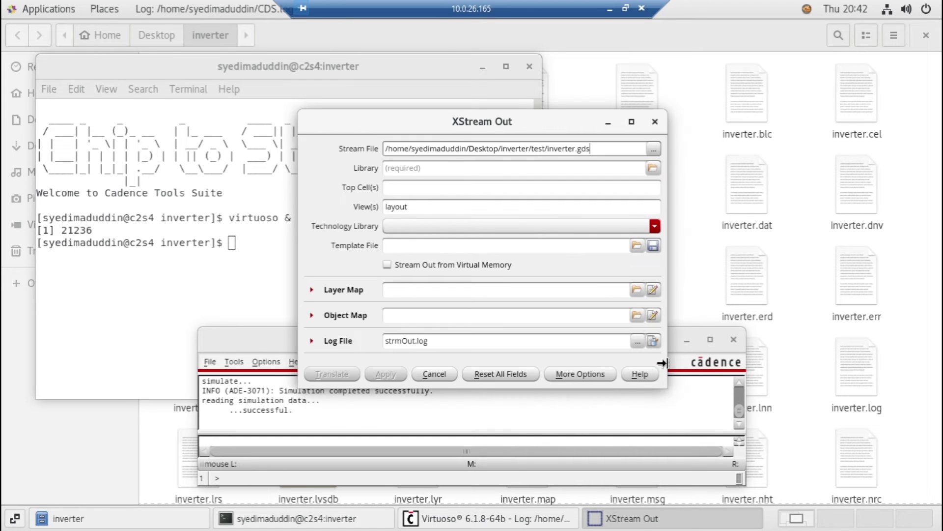
Step: Choose test / inverter / layout as the stream-out source cellview
{"action": "left_click", "coordinate": [401, 166]}
{"action": "left_click", "coordinate": [652, 169]}
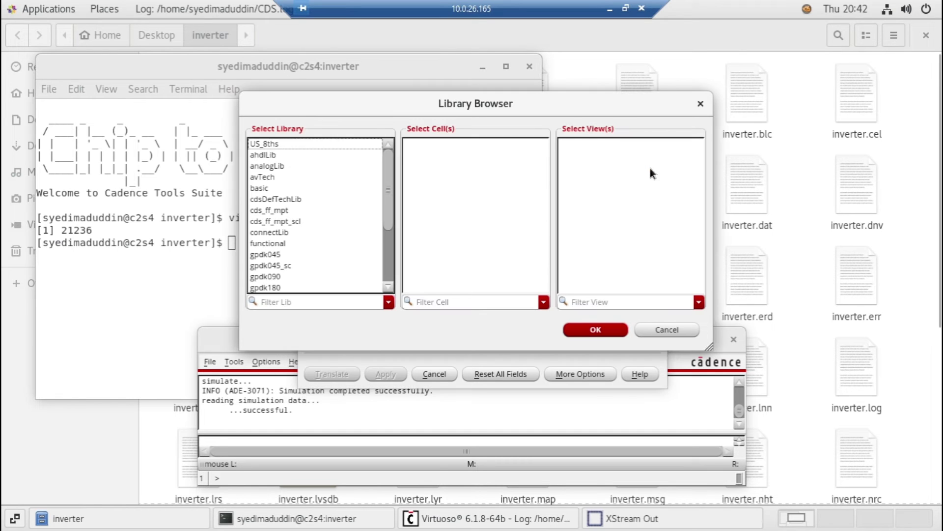
{"action": "scroll", "coordinate": [308, 258], "scroll_direction": "down", "scroll_amount": 4}
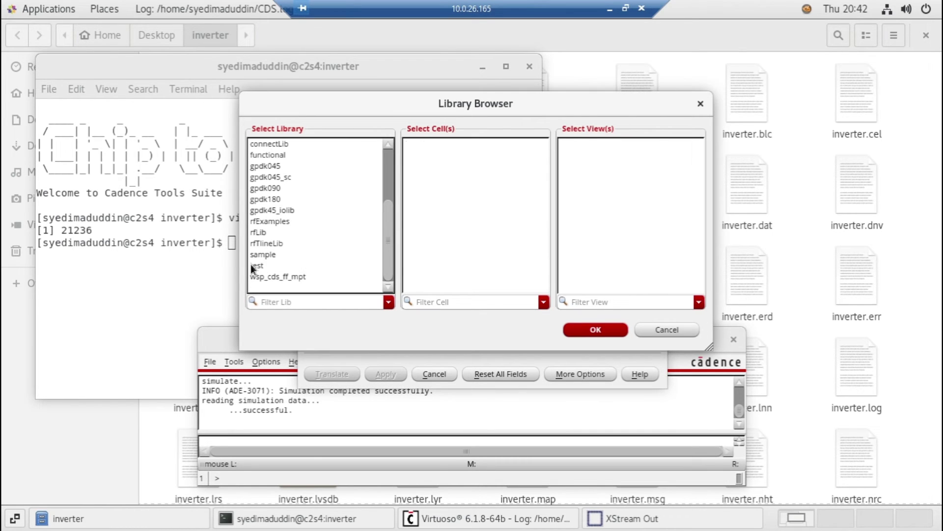
{"action": "left_click", "coordinate": [251, 265]}
{"action": "left_click", "coordinate": [419, 155]}
{"action": "left_click", "coordinate": [420, 143]}
{"action": "left_click", "coordinate": [574, 166]}
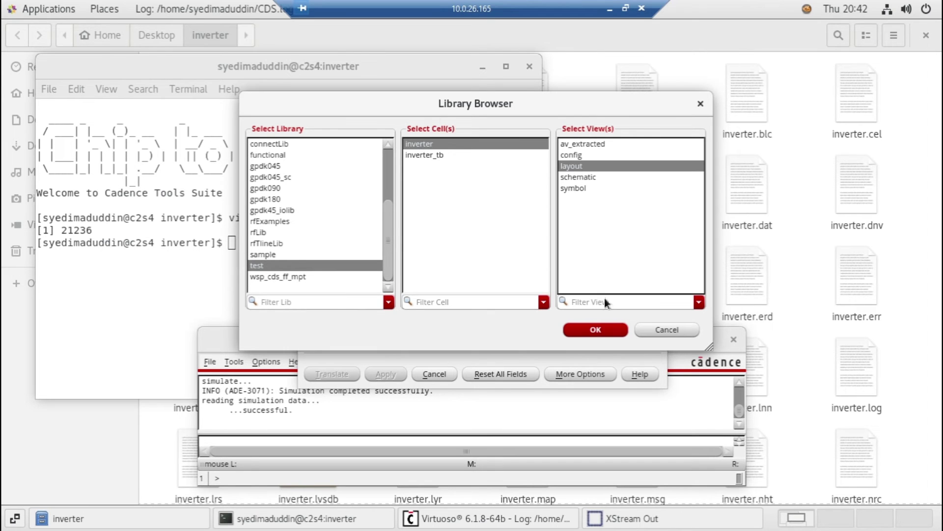
{"action": "left_click", "coordinate": [596, 327]}
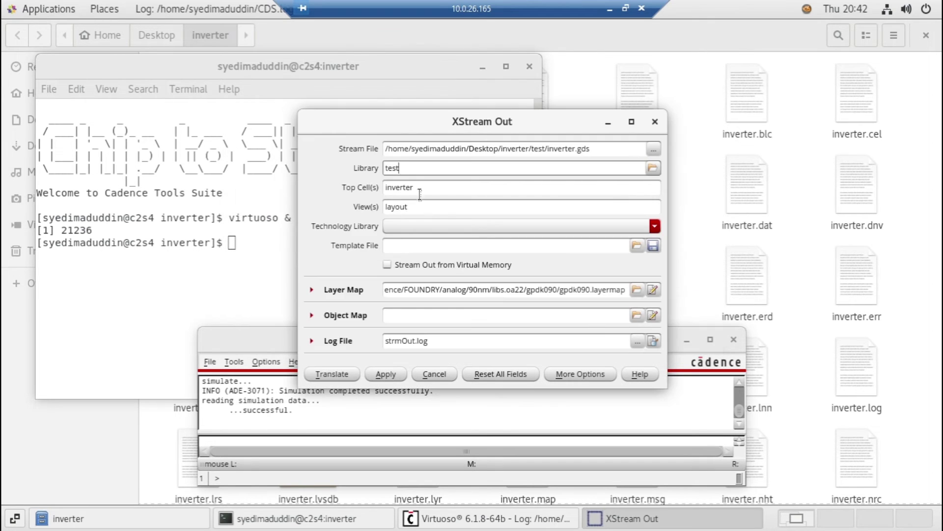
Step: Use gpdk090 as the technology library, enable automatic layer mapping, and translate
{"action": "left_click", "coordinate": [601, 225]}
{"action": "scroll", "coordinate": [486, 293], "scroll_direction": "down", "scroll_amount": 2}
{"action": "left_click", "coordinate": [404, 295]}
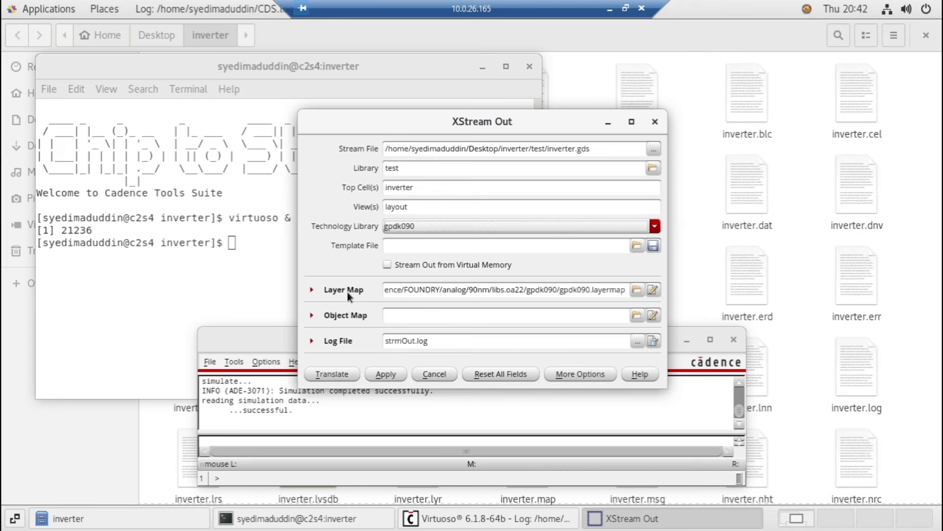
{"action": "left_click", "coordinate": [311, 290]}
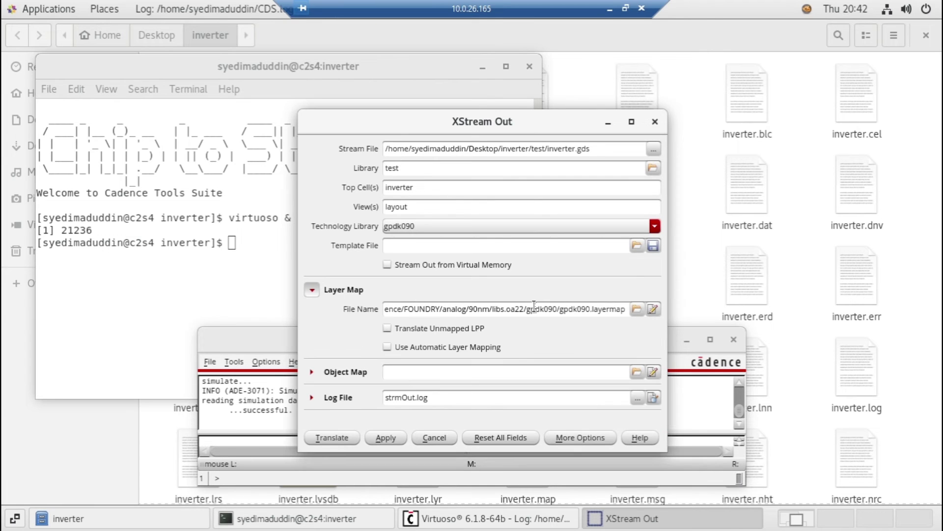
{"action": "left_click", "coordinate": [388, 347]}
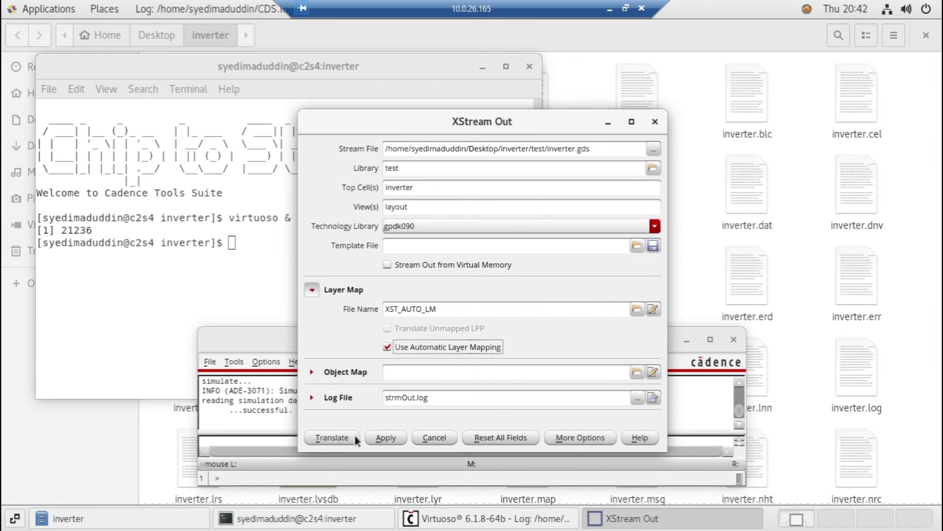
{"action": "left_click", "coordinate": [333, 438]}
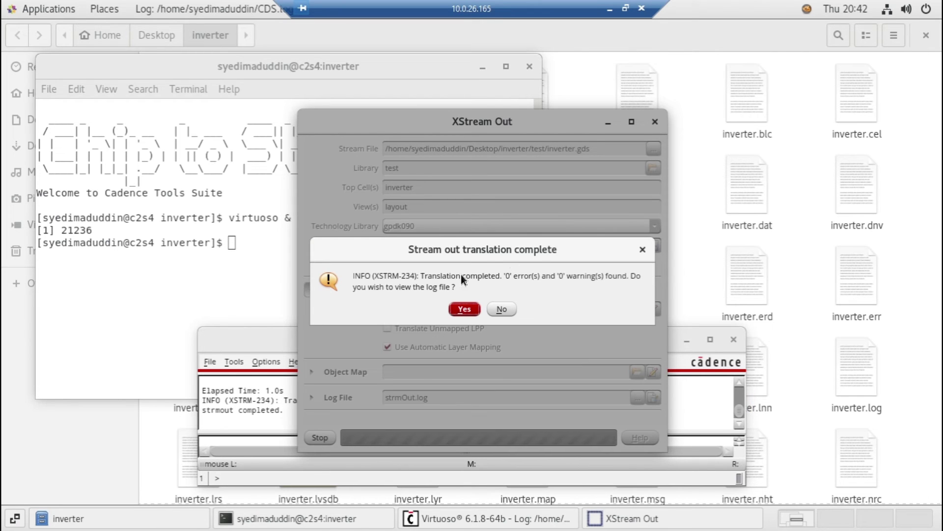
Step: Review the stream-out log showing 0 errors and 0 warnings, then close it
{"action": "left_click", "coordinate": [471, 312]}
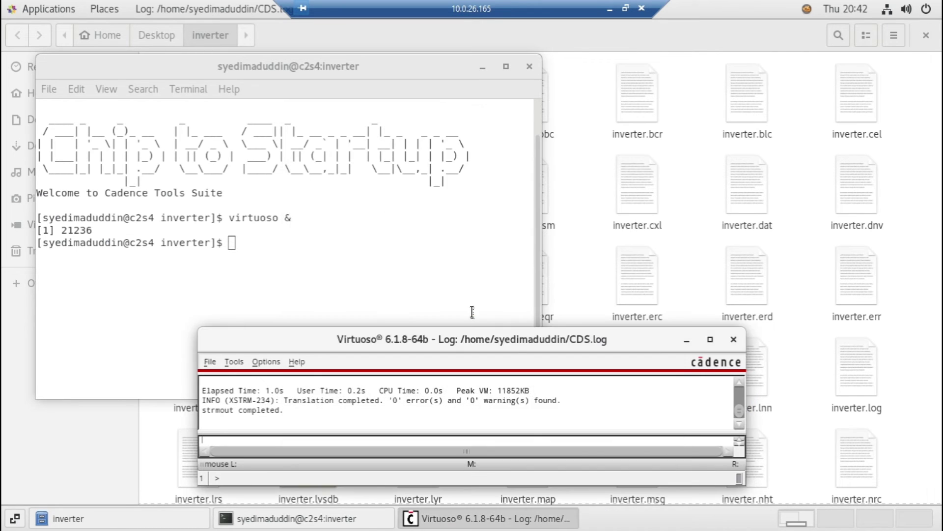
{"action": "scroll", "coordinate": [373, 334], "scroll_direction": "down", "scroll_amount": 10}
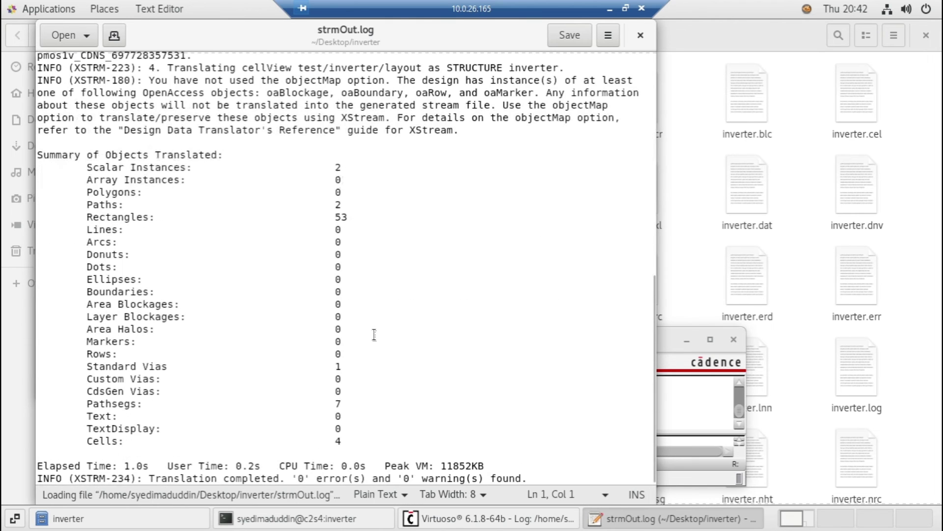
{"action": "left_click", "coordinate": [640, 36]}
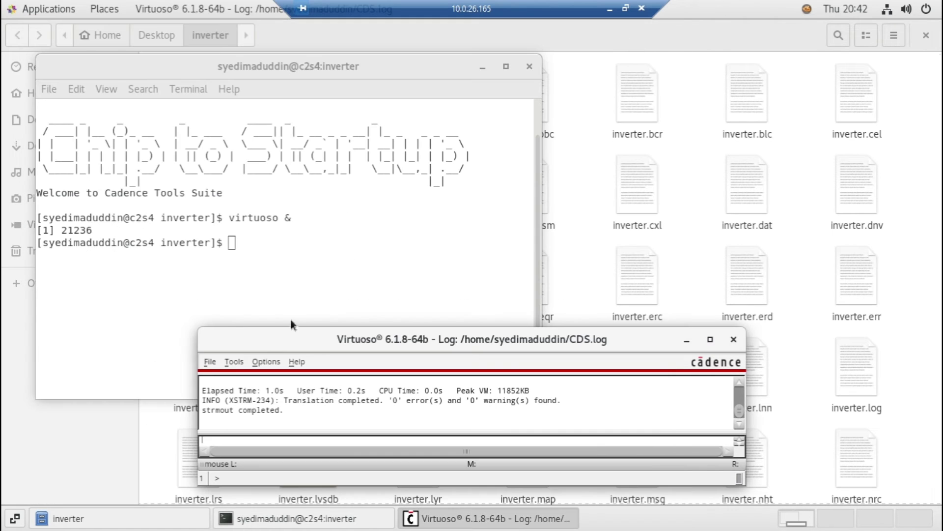
Step: Start a GDS stream import using test/inverter.gds as the source file
{"action": "left_click", "coordinate": [210, 362]}
{"action": "mouse_move", "coordinate": [273, 127]}
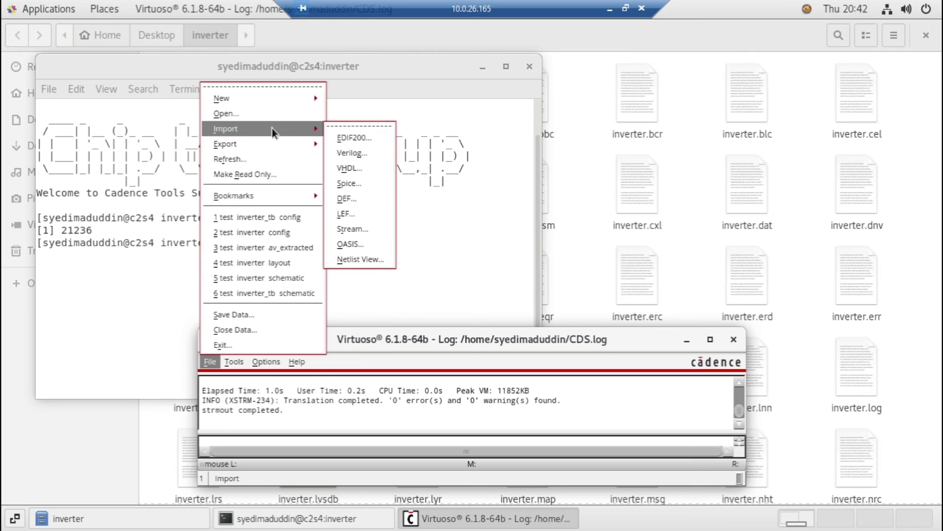
{"action": "left_click", "coordinate": [352, 228]}
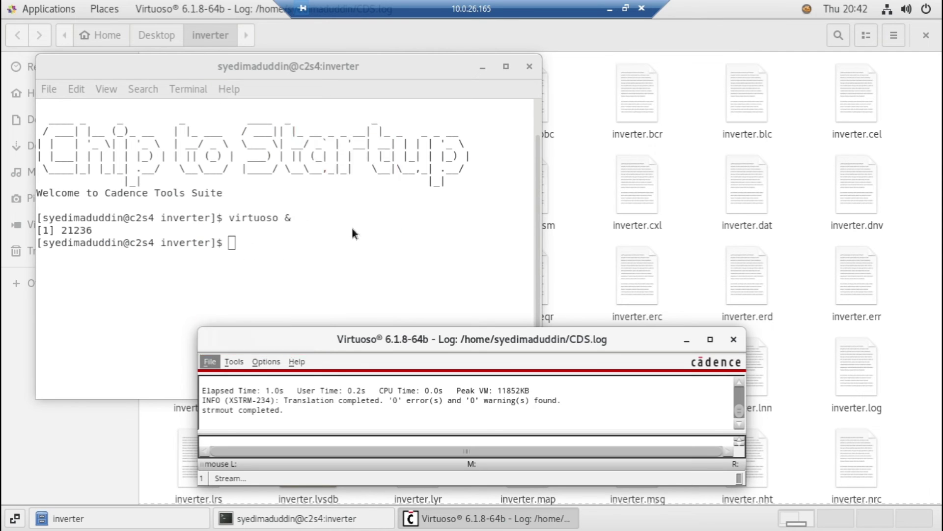
{"action": "left_click", "coordinate": [643, 132]}
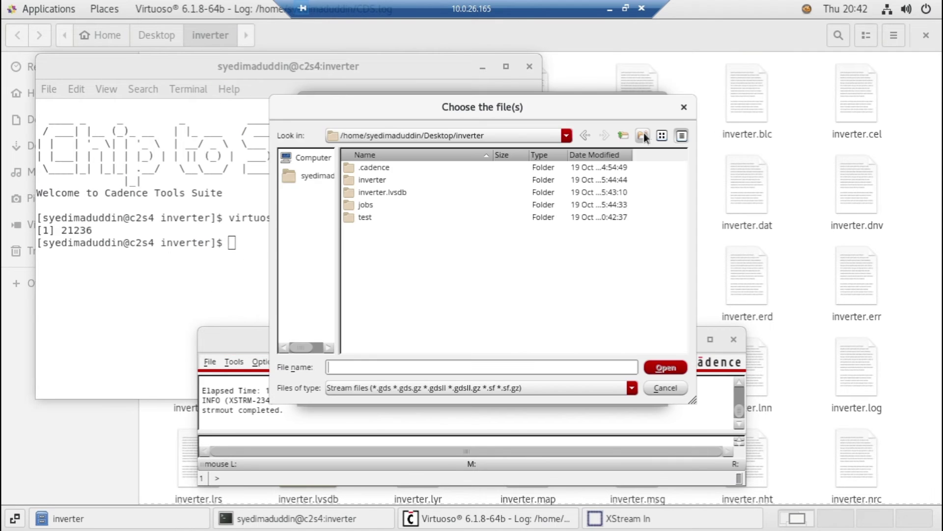
{"action": "double_click", "coordinate": [380, 217]}
{"action": "left_click", "coordinate": [382, 192]}
{"action": "left_click", "coordinate": [653, 366]}
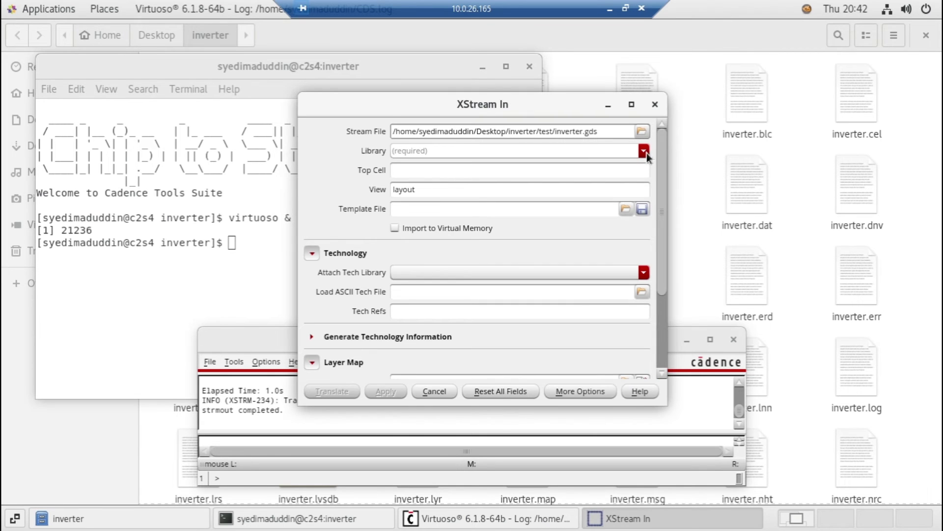
Step: Enter gds_lib as the new destination library name
{"action": "left_click", "coordinate": [646, 153]}
{"action": "scroll", "coordinate": [467, 244], "scroll_direction": "down", "scroll_amount": 5}
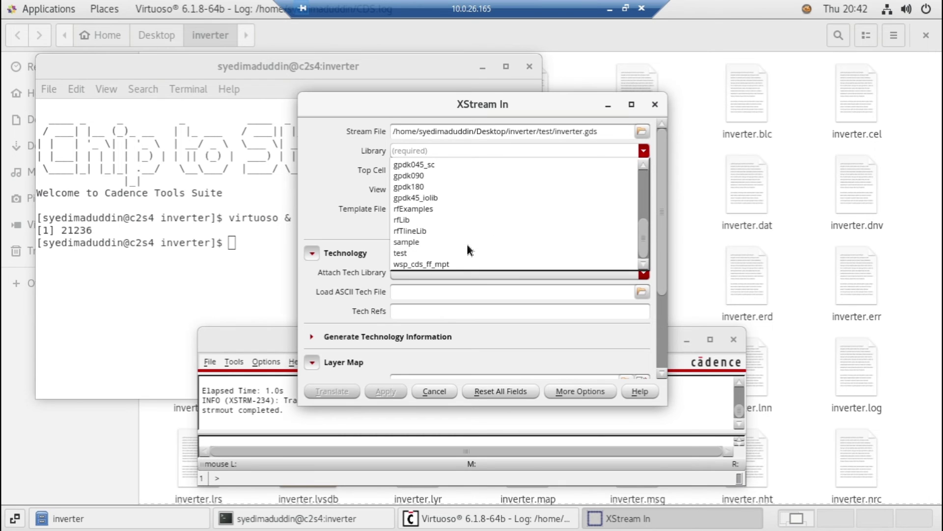
{"action": "scroll", "coordinate": [467, 244], "scroll_direction": "up", "scroll_amount": 5}
{"action": "scroll", "coordinate": [467, 244], "scroll_direction": "down", "scroll_amount": 5}
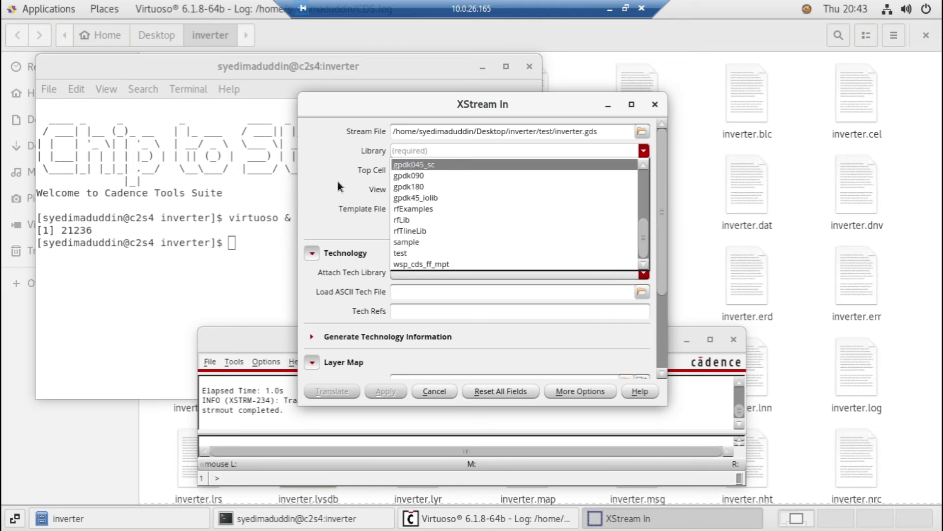
{"action": "key", "text": "Escape"}
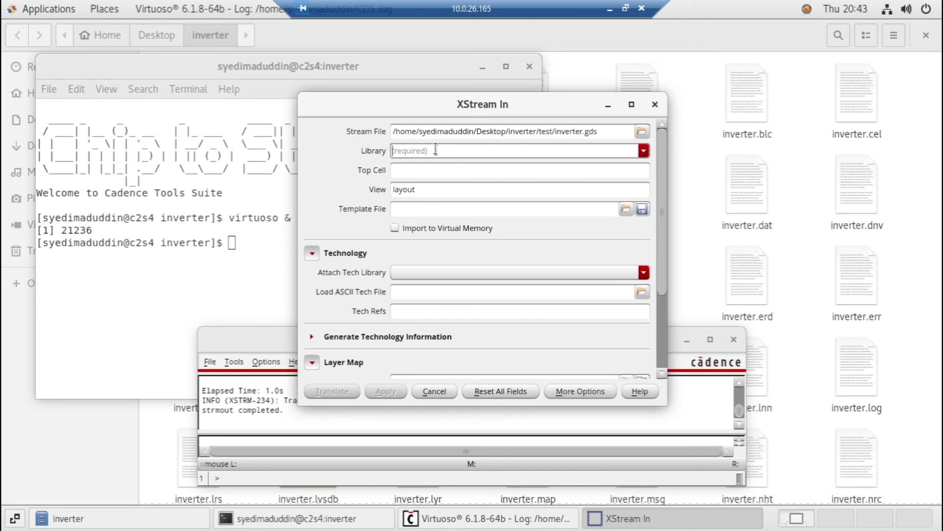
{"action": "type", "text": "gds"}
{"action": "type", "text": "_li b"}
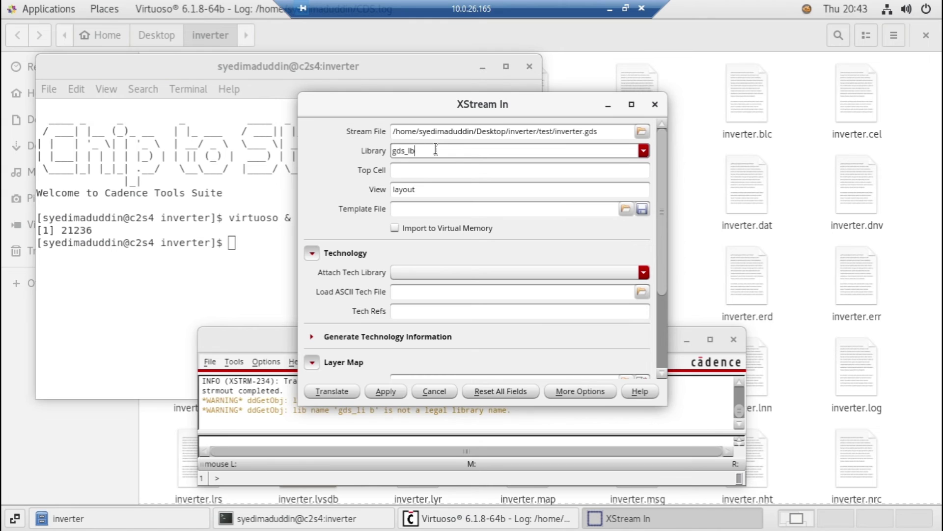
{"action": "key", "text": "BackSpace"}
{"action": "key", "text": "BackSpace"}
{"action": "type", "text": "b"}
Step: Set the import's top cell to inverter
{"action": "left_click", "coordinate": [427, 166]}
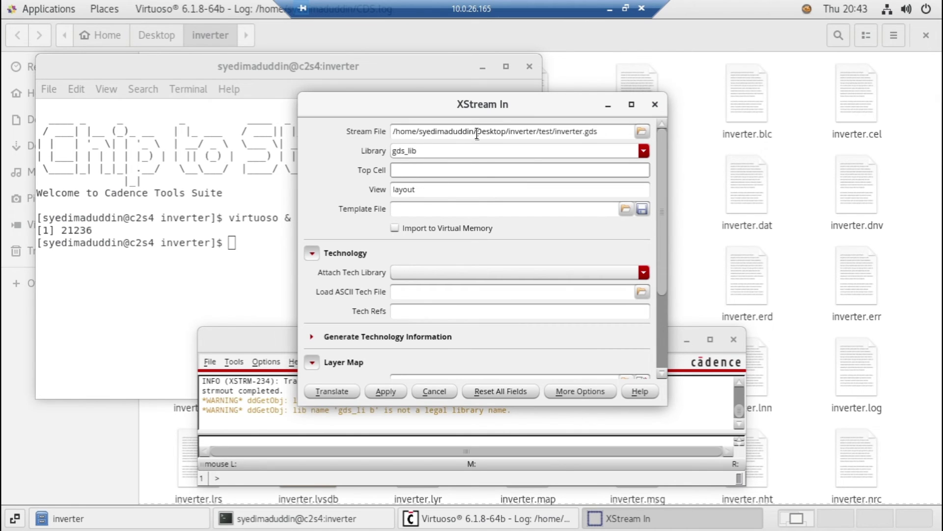
{"action": "type", "text": "inverter"}
{"action": "left_click", "coordinate": [643, 272]}
Step: Attach the gpdk090 technology library to the imported library
{"action": "key", "text": "Escape"}
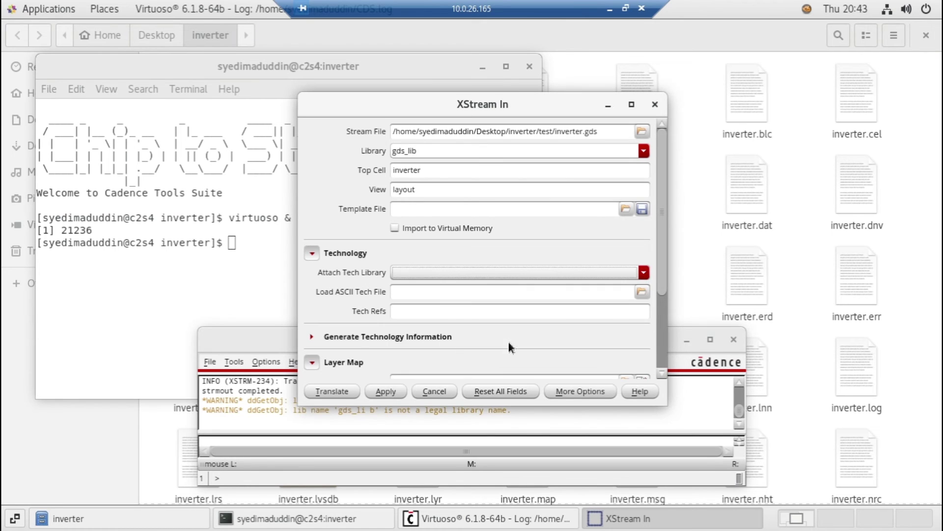
{"action": "scroll", "coordinate": [491, 296], "scroll_direction": "down", "scroll_amount": 3}
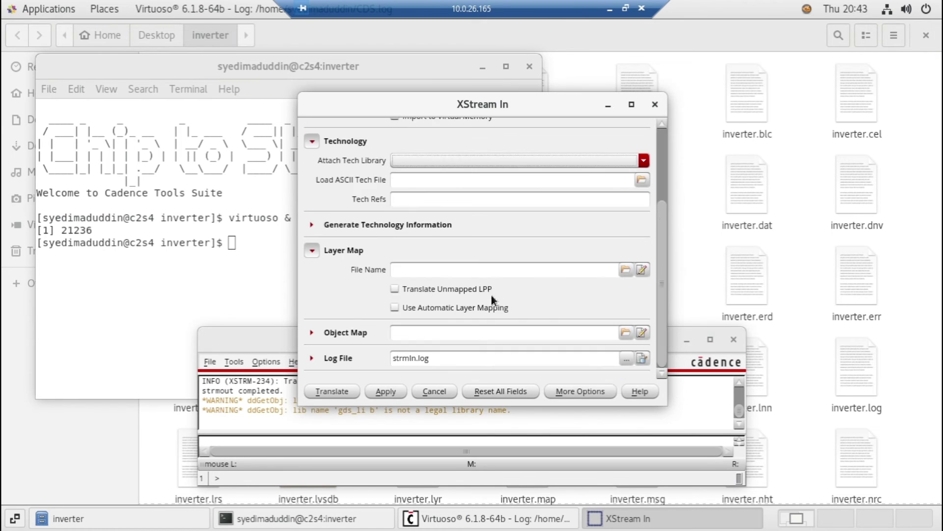
{"action": "left_click", "coordinate": [532, 163]}
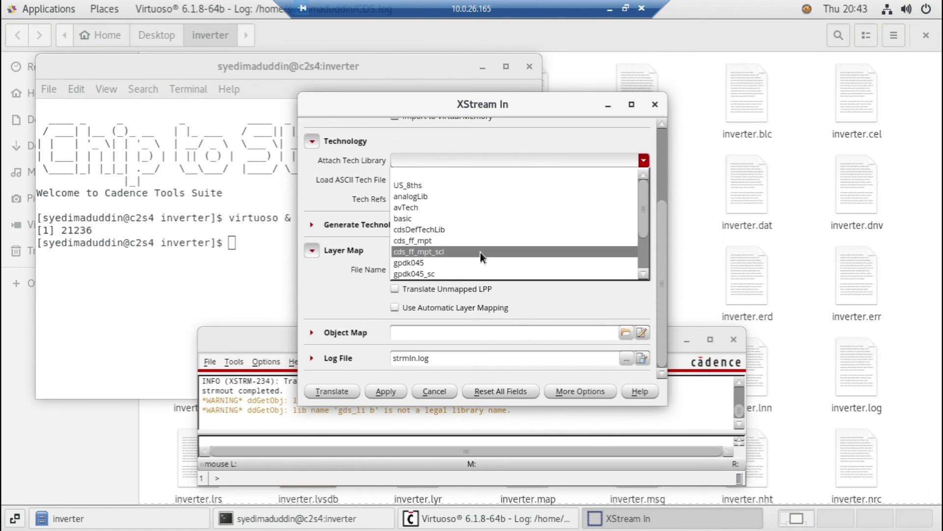
{"action": "scroll", "coordinate": [423, 248], "scroll_direction": "down", "scroll_amount": 2}
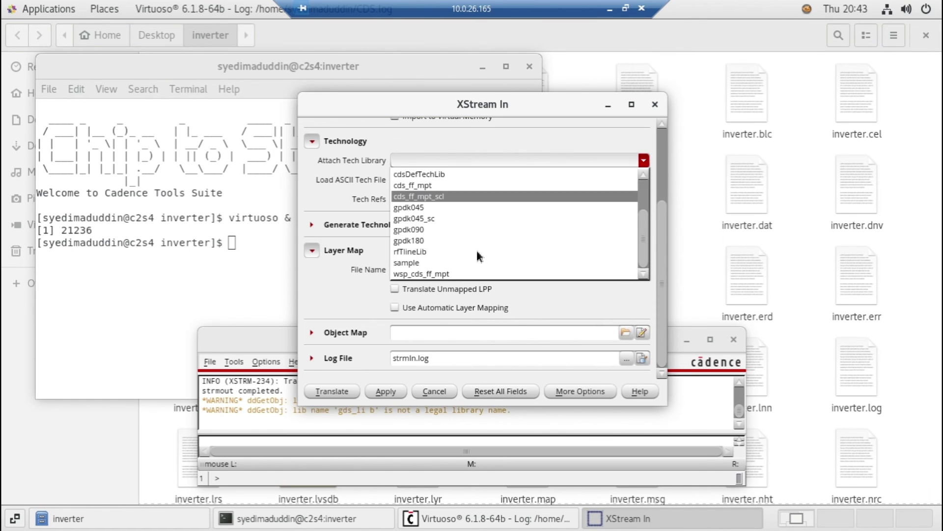
{"action": "left_click", "coordinate": [415, 231]}
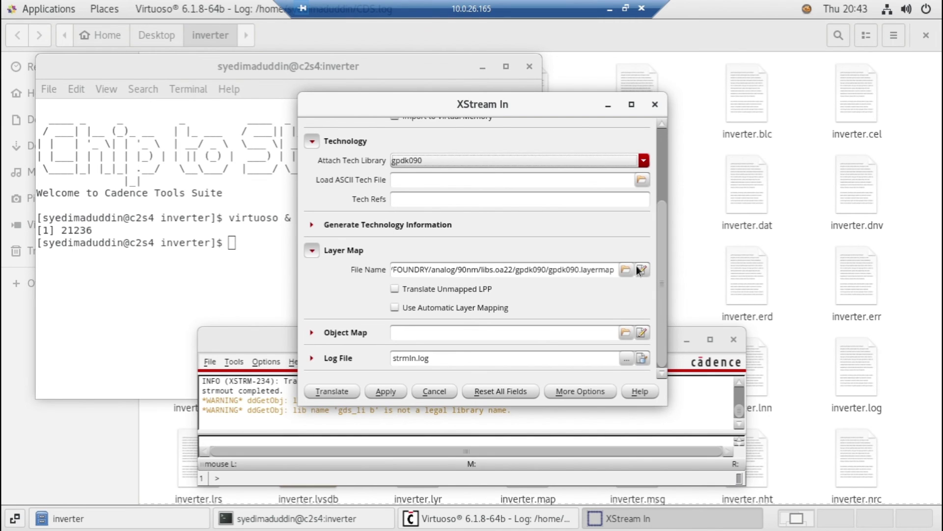
Step: Use xStrmOut_layerMap.txt from the inverter project folder as the layer map
{"action": "left_click", "coordinate": [625, 269]}
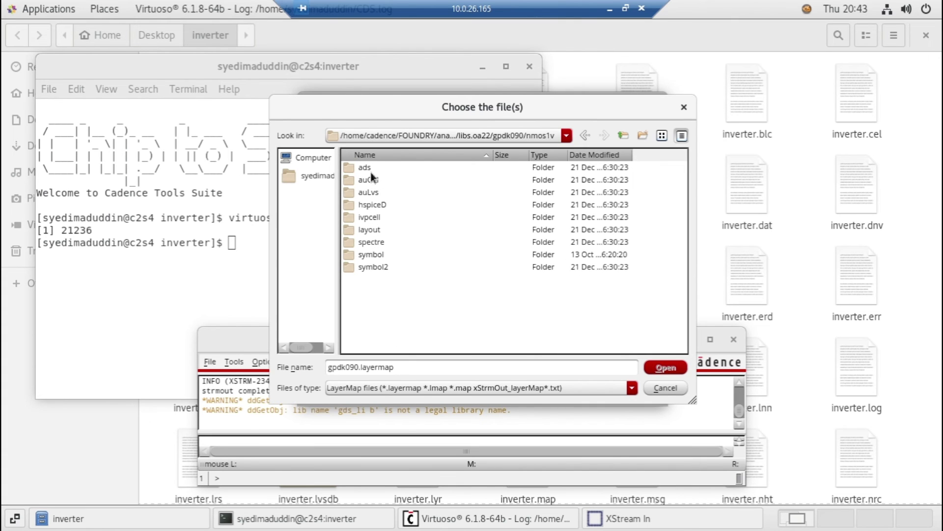
{"action": "left_click", "coordinate": [587, 138]}
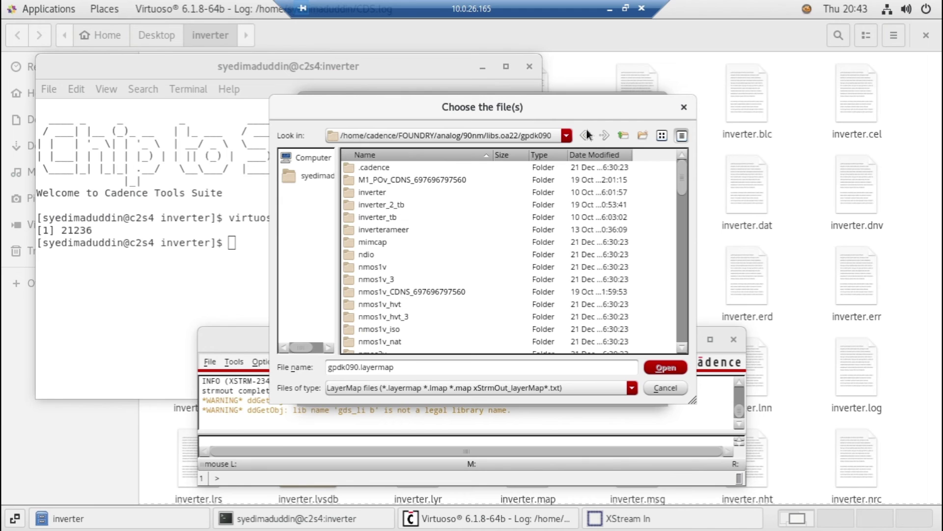
{"action": "left_click", "coordinate": [584, 135]}
{"action": "left_click", "coordinate": [379, 242]}
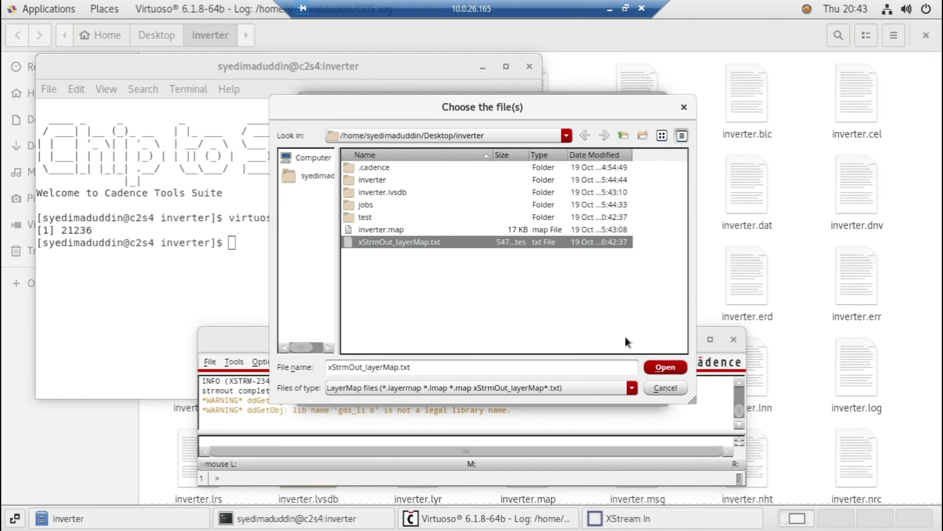
{"action": "left_click", "coordinate": [665, 370]}
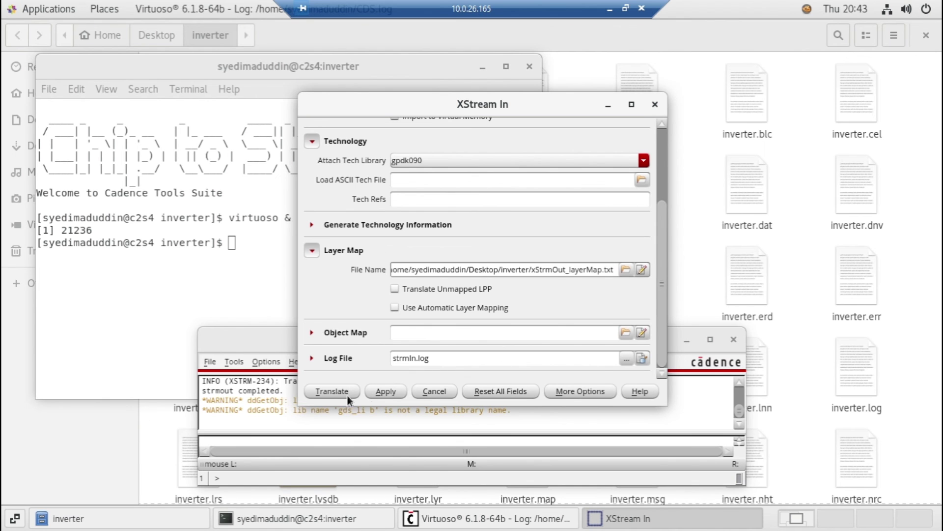
Step: Run the import, check the log's read-only tech file warning, and close it
{"action": "left_click", "coordinate": [526, 269]}
{"action": "key", "text": "Return"}
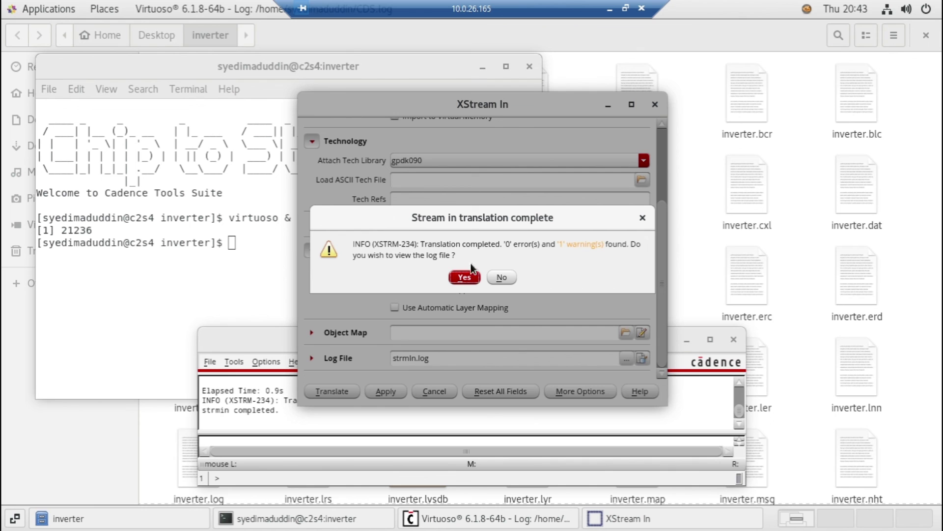
{"action": "left_click", "coordinate": [463, 278]}
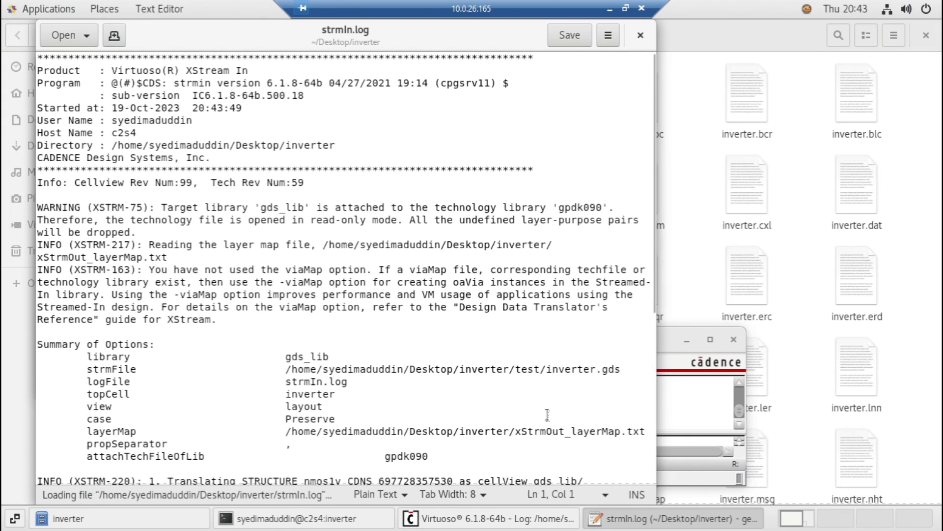
{"action": "left_click", "coordinate": [162, 208]}
{"action": "left_click", "coordinate": [233, 262], "text": "shift"}
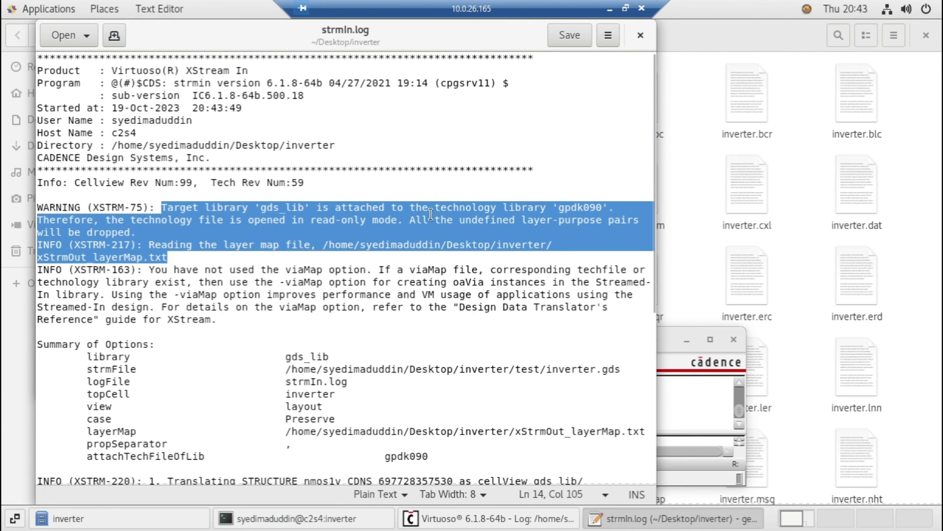
{"action": "left_click", "coordinate": [567, 196]}
{"action": "left_click", "coordinate": [639, 36]}
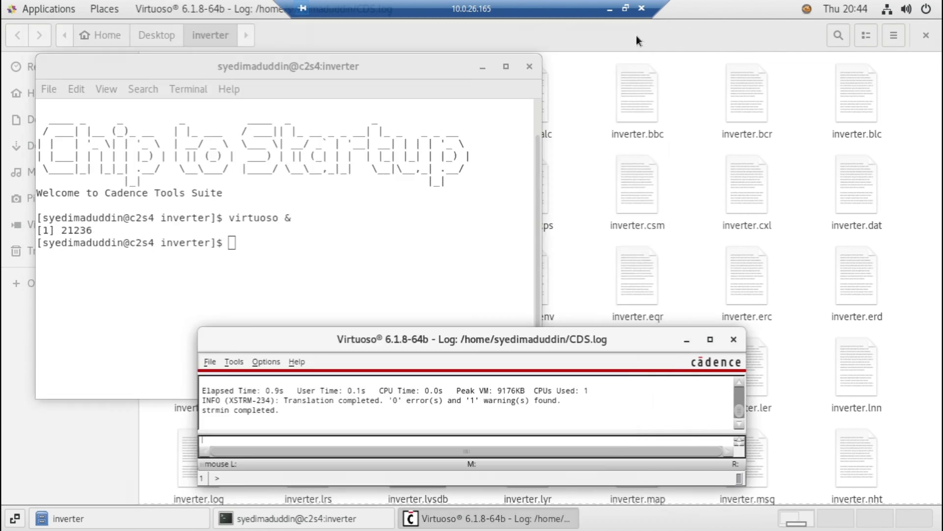
Step: Open the gds_lib inverter layout, accepting the session license
{"action": "left_click", "coordinate": [209, 361]}
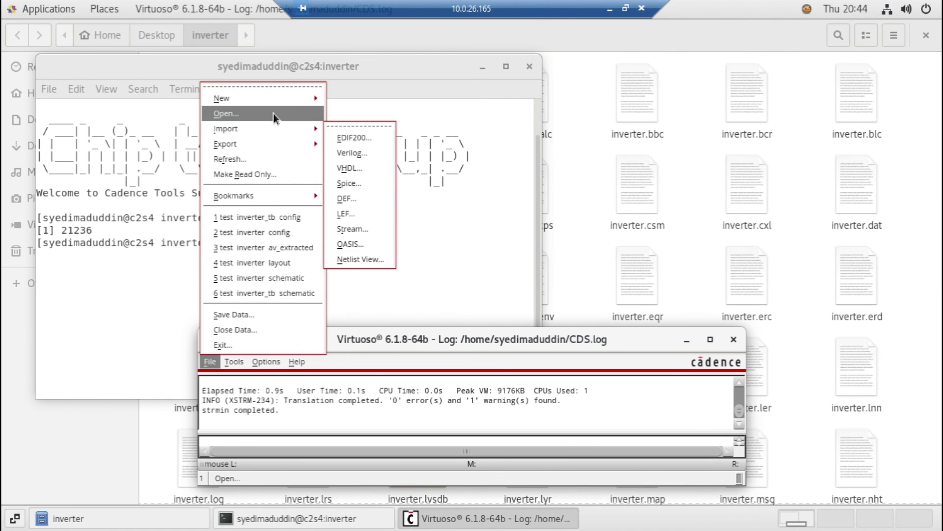
{"action": "left_click", "coordinate": [273, 113]}
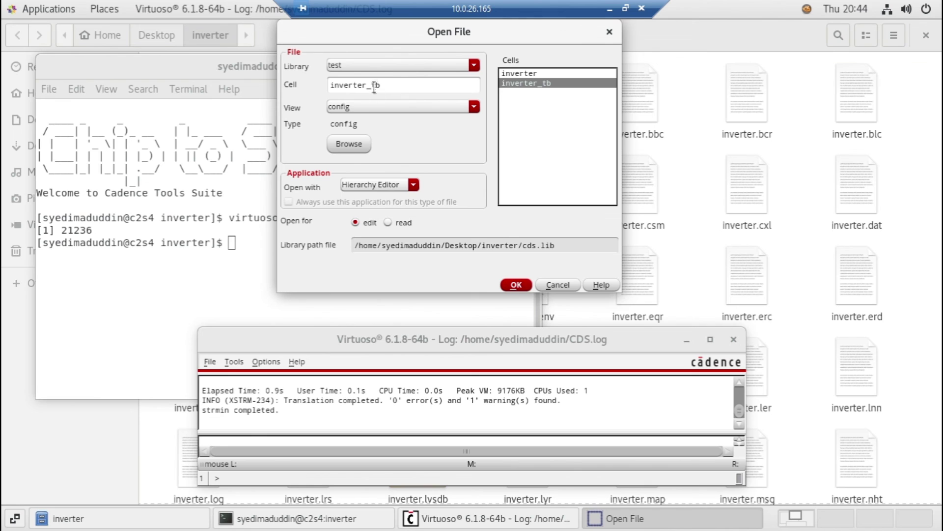
{"action": "left_click", "coordinate": [387, 67]}
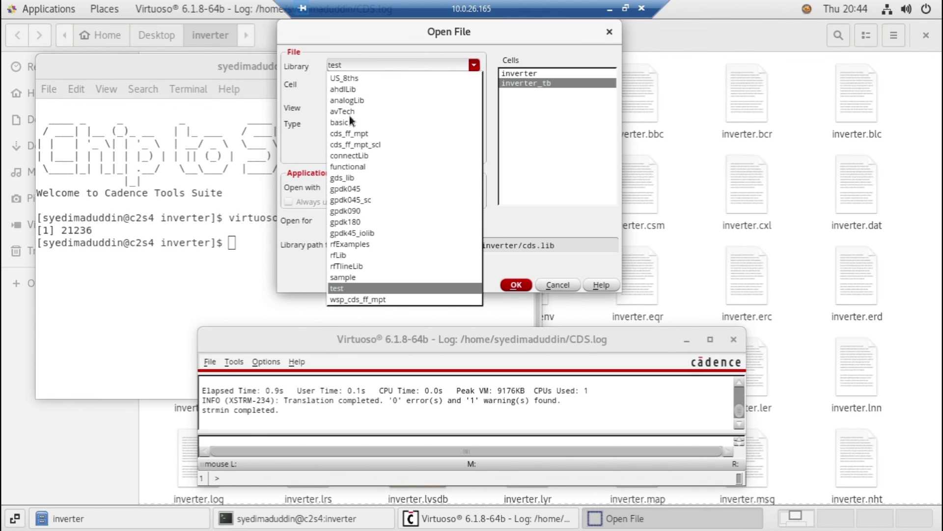
{"action": "left_click", "coordinate": [358, 177]}
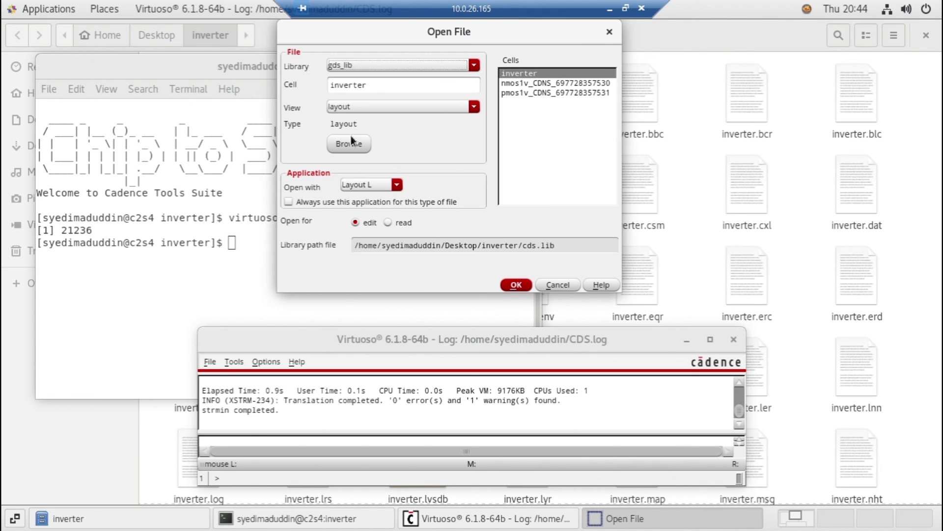
{"action": "left_click", "coordinate": [516, 285]}
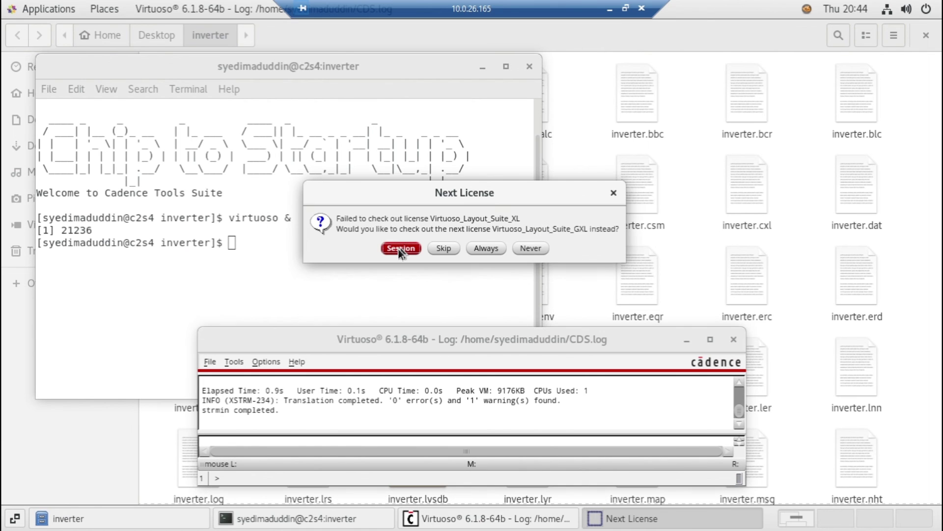
{"action": "left_click", "coordinate": [398, 248]}
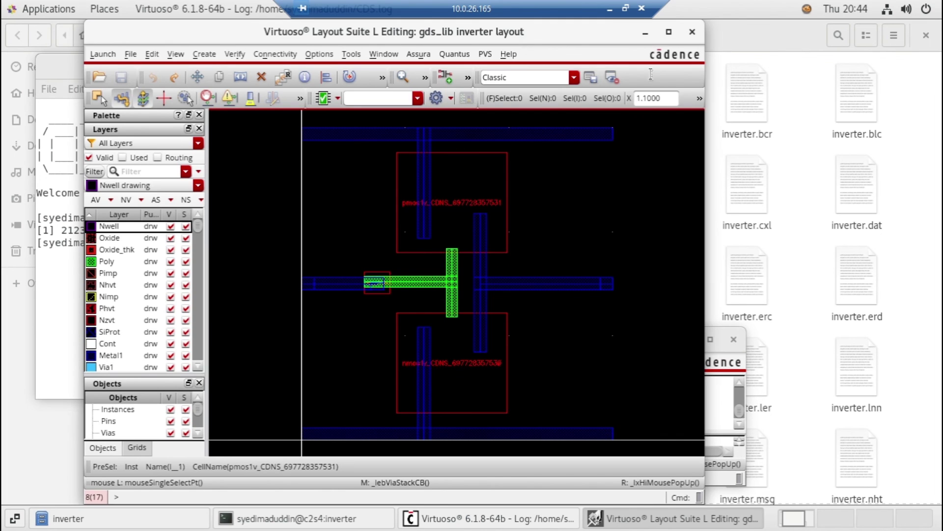
Step: Maximize the layout window and display the full geometry of the pmos and nmos instances
{"action": "left_click", "coordinate": [669, 32]}
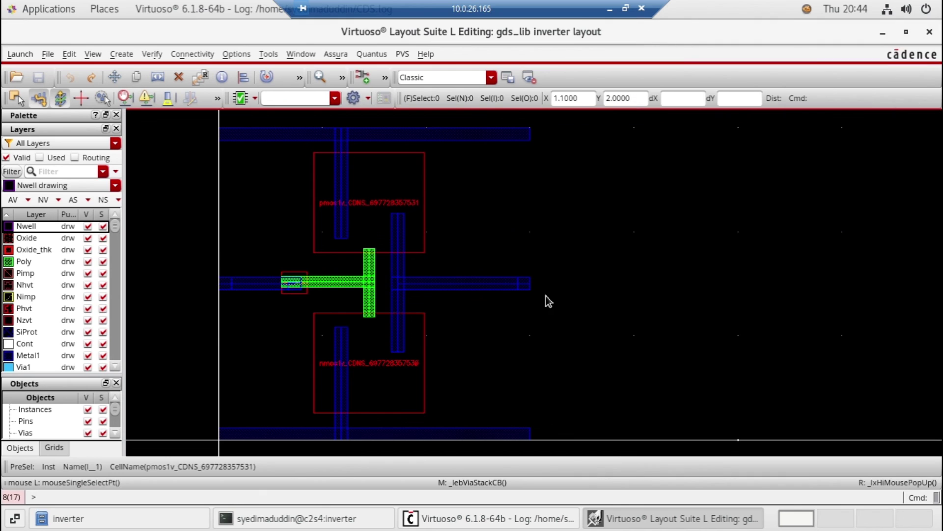
{"action": "scroll", "coordinate": [547, 296], "scroll_direction": "up", "scroll_amount": 2, "text": "shift"}
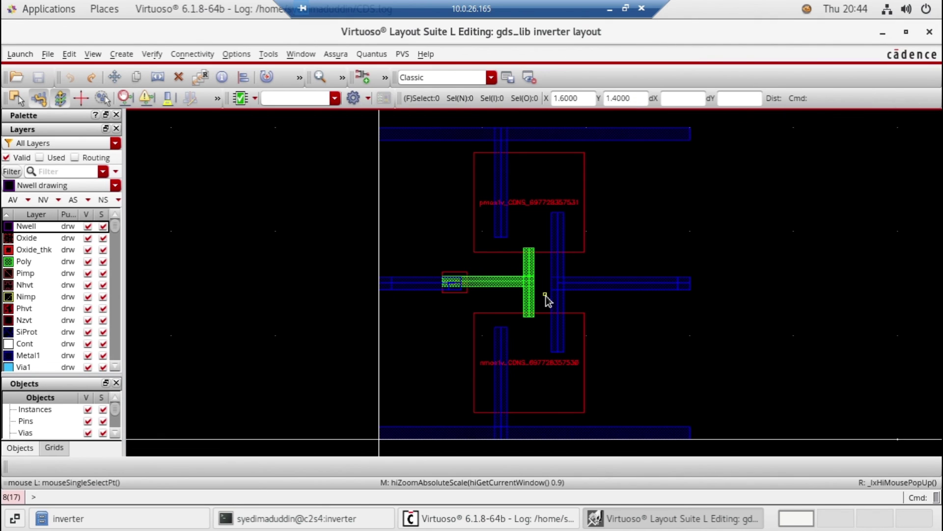
{"action": "left_click", "coordinate": [557, 182]}
{"action": "left_click", "coordinate": [546, 363], "text": "shift"}
{"action": "key", "text": "shift+f"}
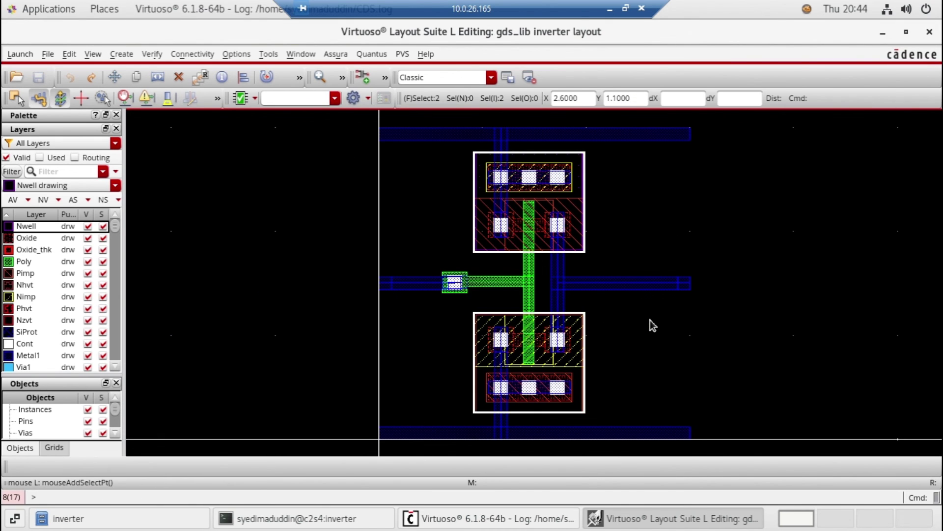